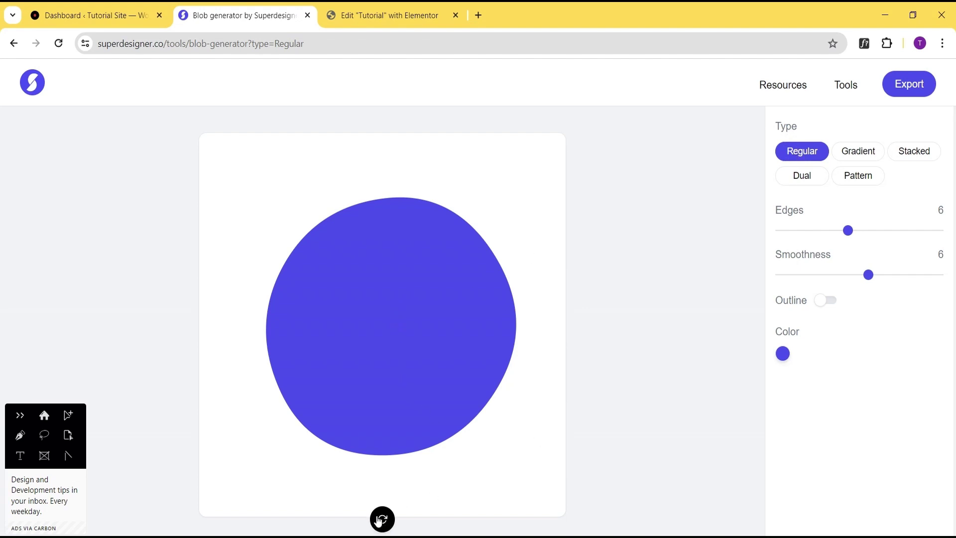
Regenerate the blob a few times and raise Edges to 8.
{"action": "left_click", "coordinate": [382, 520]}
{"action": "left_click", "coordinate": [382, 519]}
{"action": "left_click", "coordinate": [382, 519]}
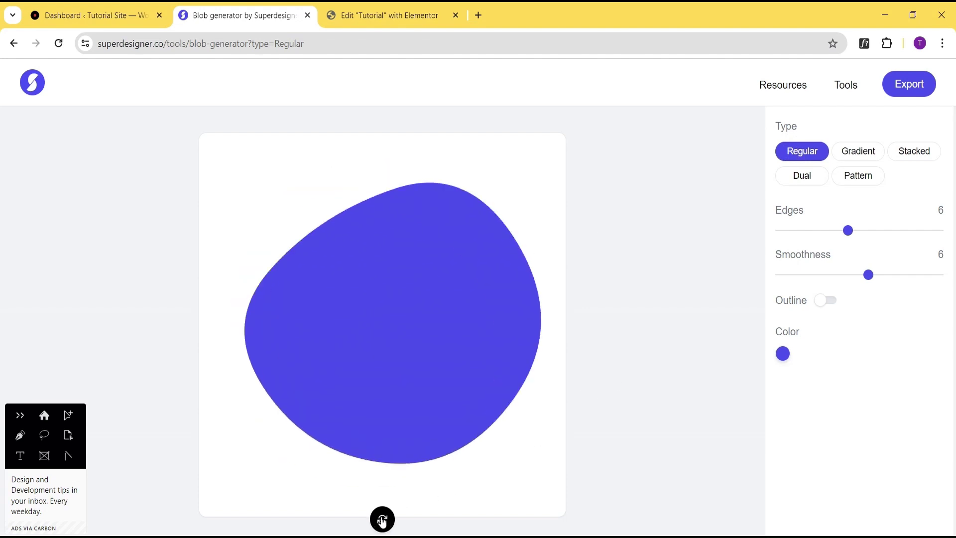
{"action": "left_click", "coordinate": [382, 520]}
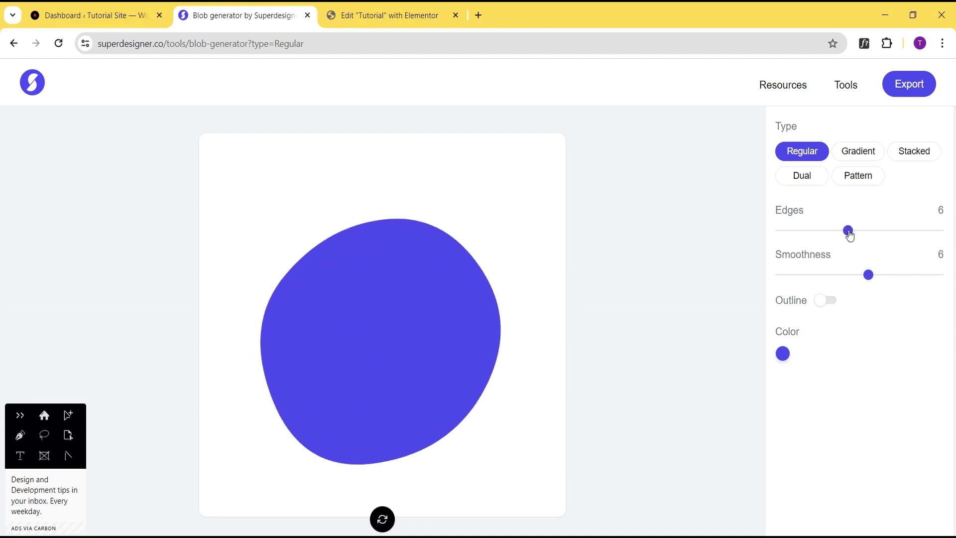
{"action": "left_click_drag", "start_coordinate": [849, 232], "coordinate": [893, 232]}
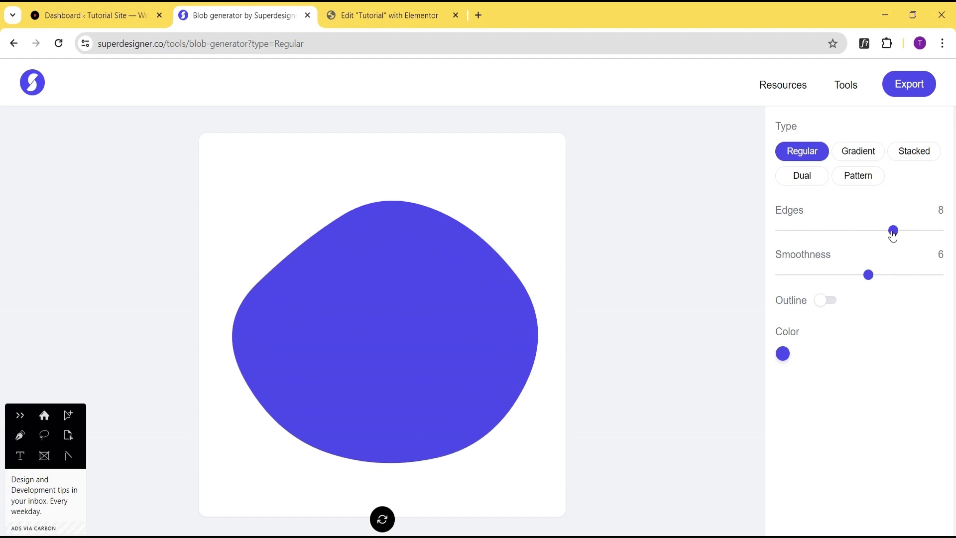
Generate more random shapes and lower Smoothness to 5.
{"action": "left_click", "coordinate": [383, 520]}
{"action": "left_click", "coordinate": [384, 521]}
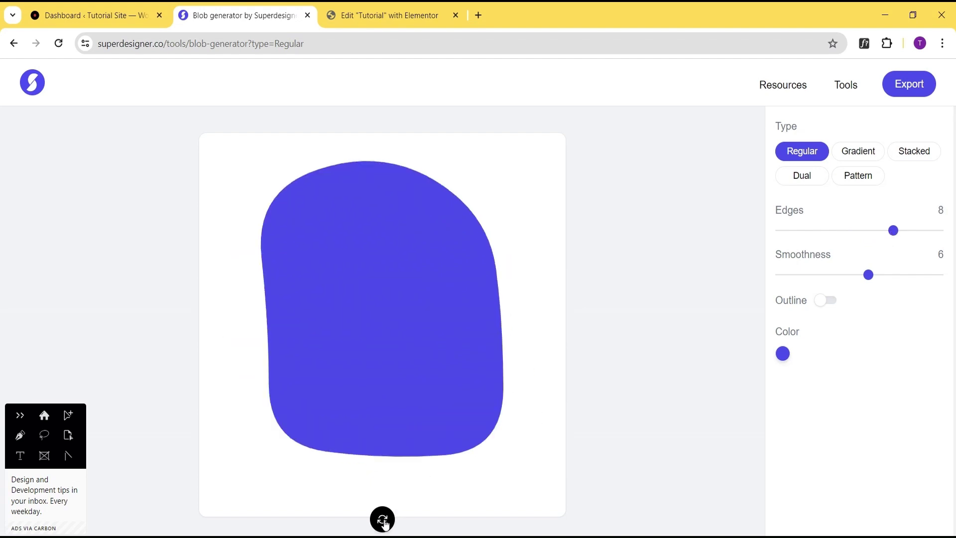
{"action": "left_click", "coordinate": [384, 522]}
{"action": "left_click", "coordinate": [384, 522]}
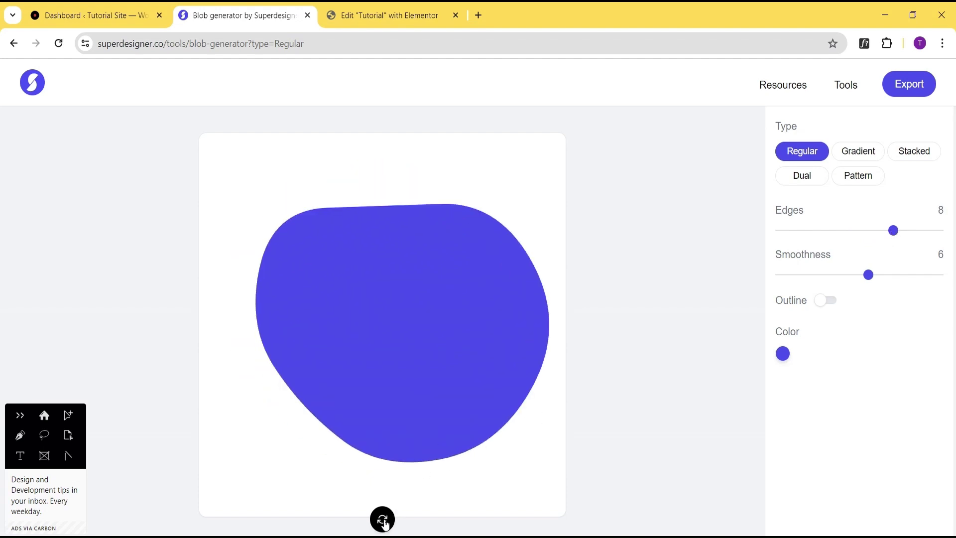
{"action": "left_click_drag", "start_coordinate": [869, 276], "coordinate": [854, 279]}
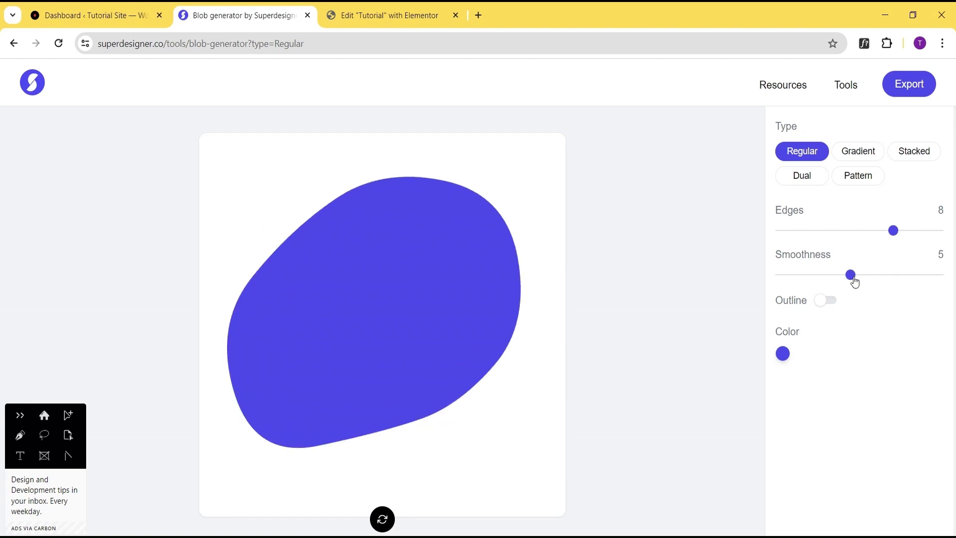
Generate a few more shapes, then switch the blob to a Gradient fill.
{"action": "left_click", "coordinate": [383, 521]}
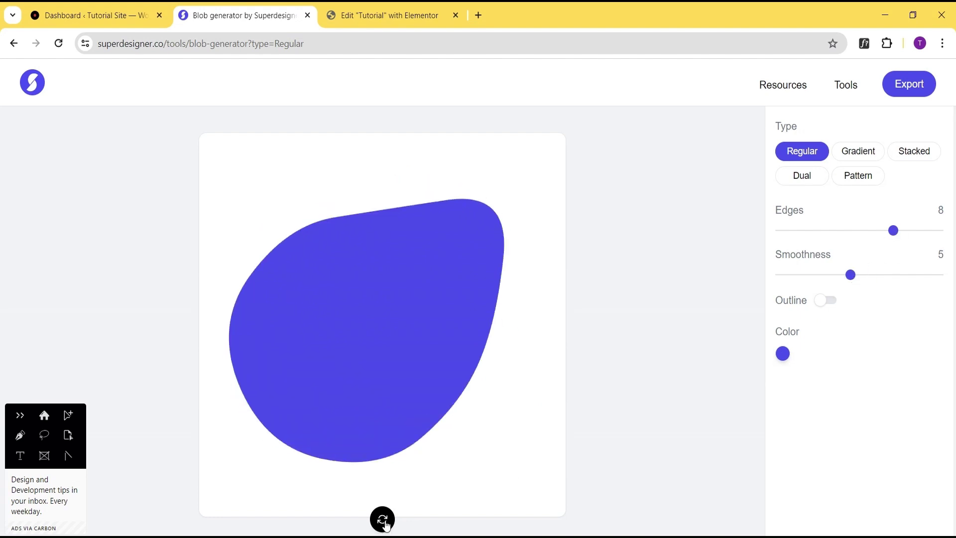
{"action": "left_click", "coordinate": [385, 522]}
{"action": "left_click", "coordinate": [387, 524]}
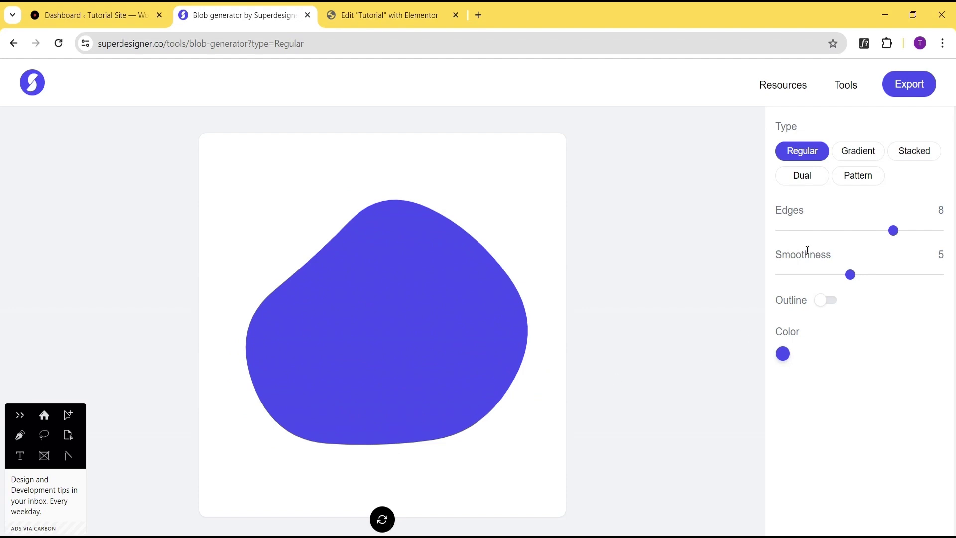
{"action": "left_click", "coordinate": [856, 157]}
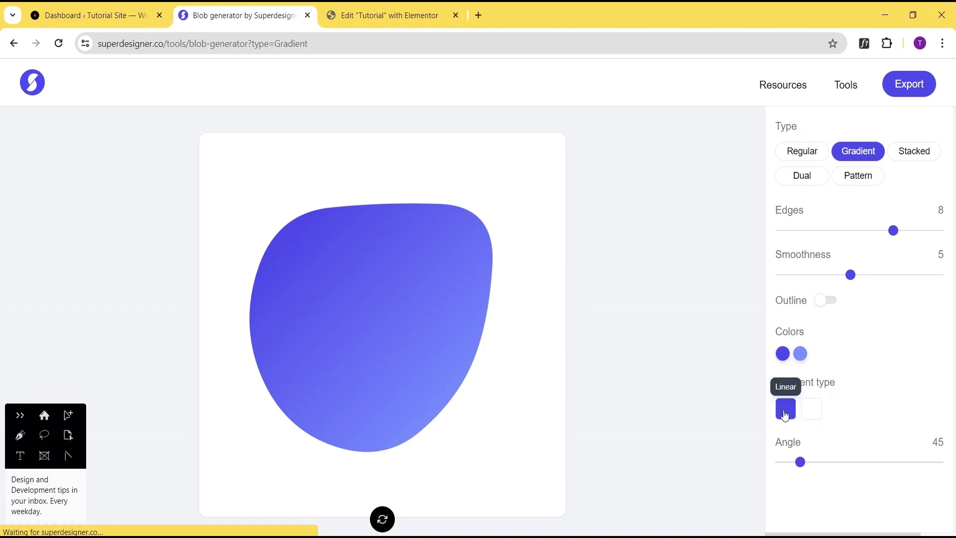
Try a radial gradient and change the first gradient colour to green.
{"action": "left_click", "coordinate": [811, 408]}
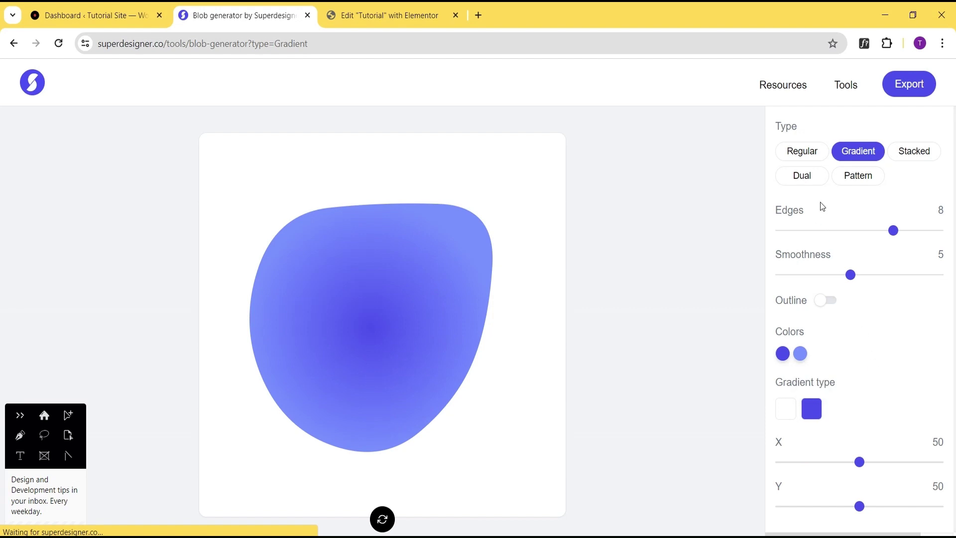
{"action": "left_click", "coordinate": [782, 354]}
{"action": "left_click_drag", "start_coordinate": [852, 490], "coordinate": [831, 488]}
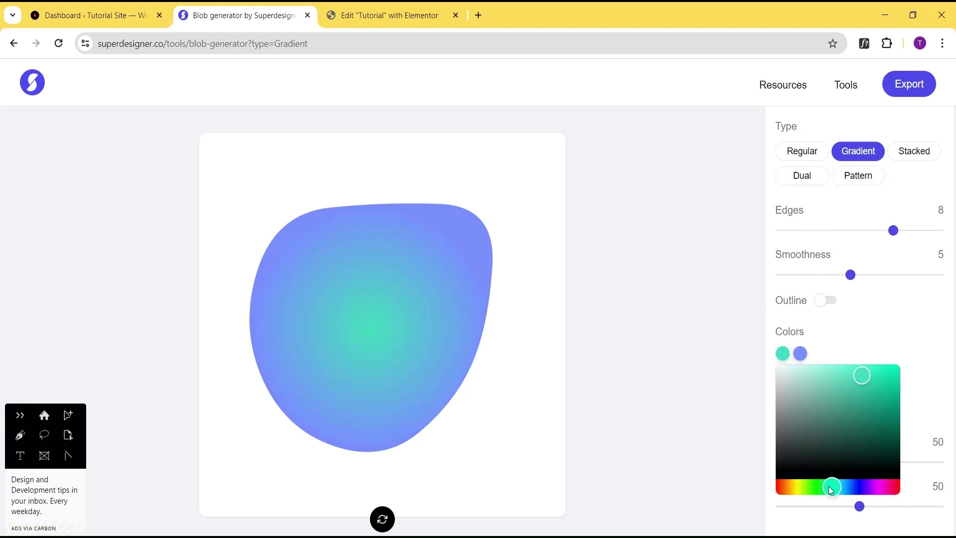
{"action": "left_click", "coordinate": [853, 333]}
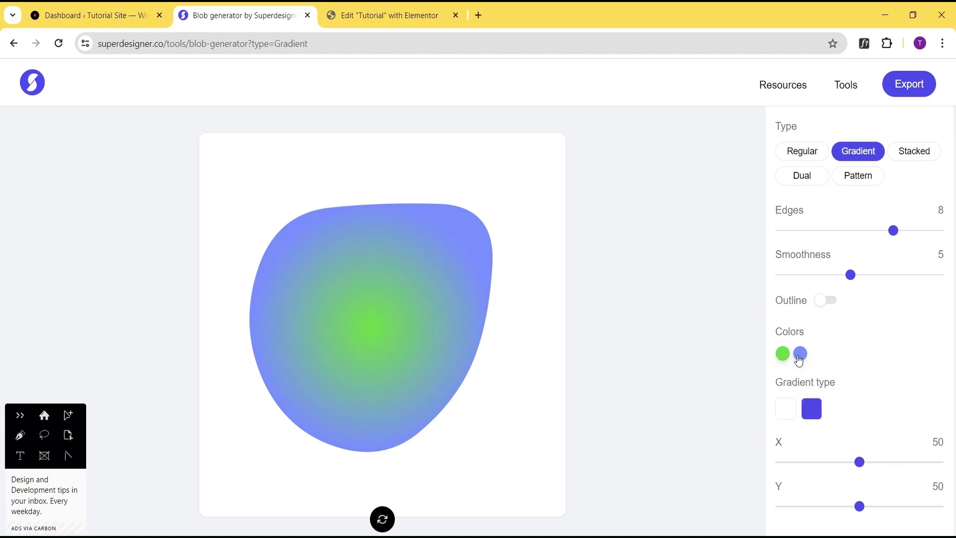
Make the second colour pink, then use a Linear gradient angled at 66°.
{"action": "left_click", "coordinate": [800, 353]}
{"action": "left_click_drag", "start_coordinate": [874, 487], "coordinate": [907, 488]}
{"action": "left_click", "coordinate": [900, 337]}
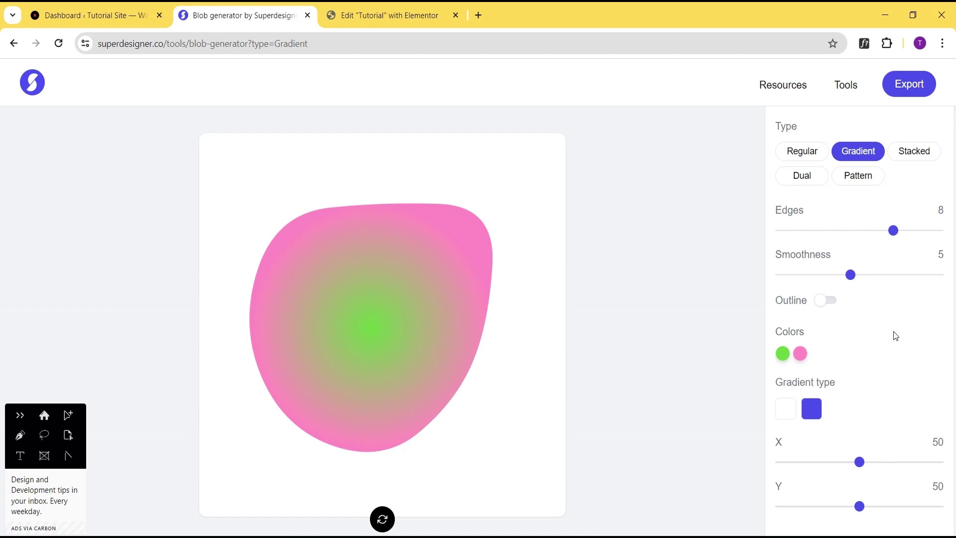
{"action": "left_click", "coordinate": [785, 408]}
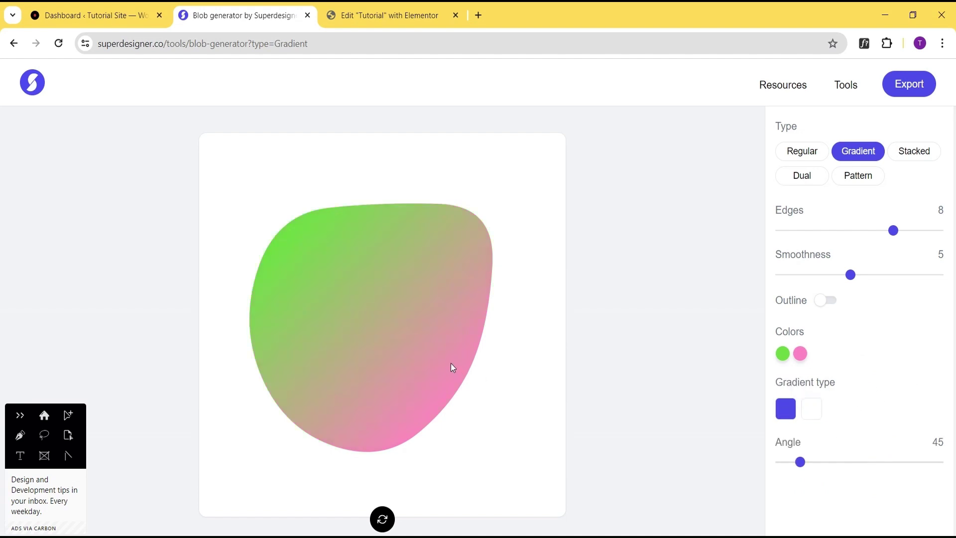
{"action": "mouse_move", "coordinate": [801, 462]}
{"action": "left_mouse_down"}
{"action": "mouse_move", "coordinate": [836, 464]}
{"action": "mouse_move", "coordinate": [810, 463]}
{"action": "left_mouse_up"}
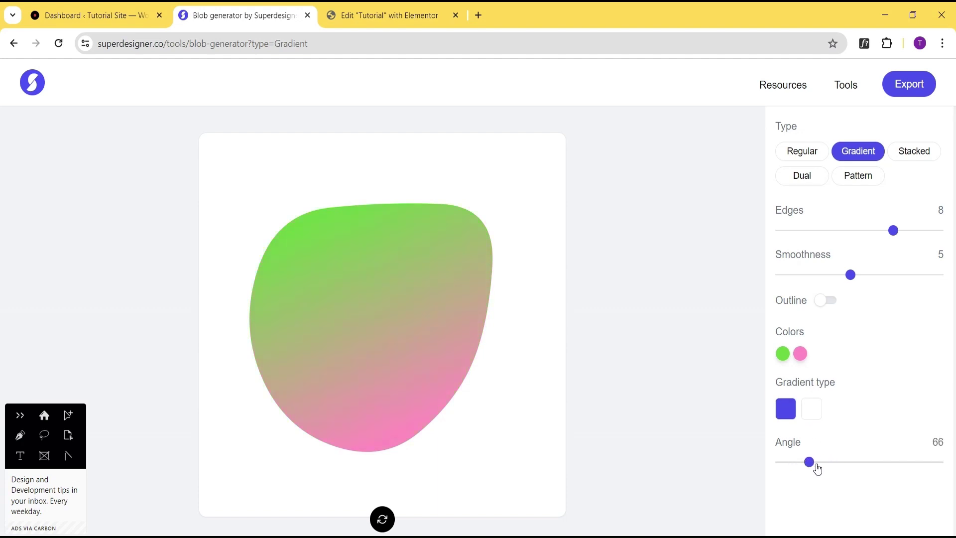
Switch to Stacked layers with 6 edges and smoothness 3, regenerating the shape.
{"action": "left_click", "coordinate": [923, 154]}
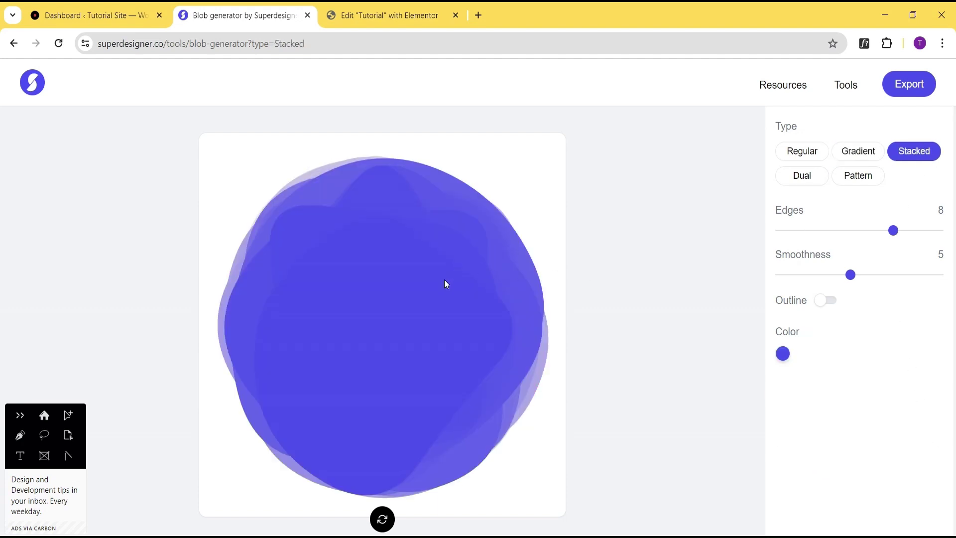
{"action": "left_click", "coordinate": [383, 520]}
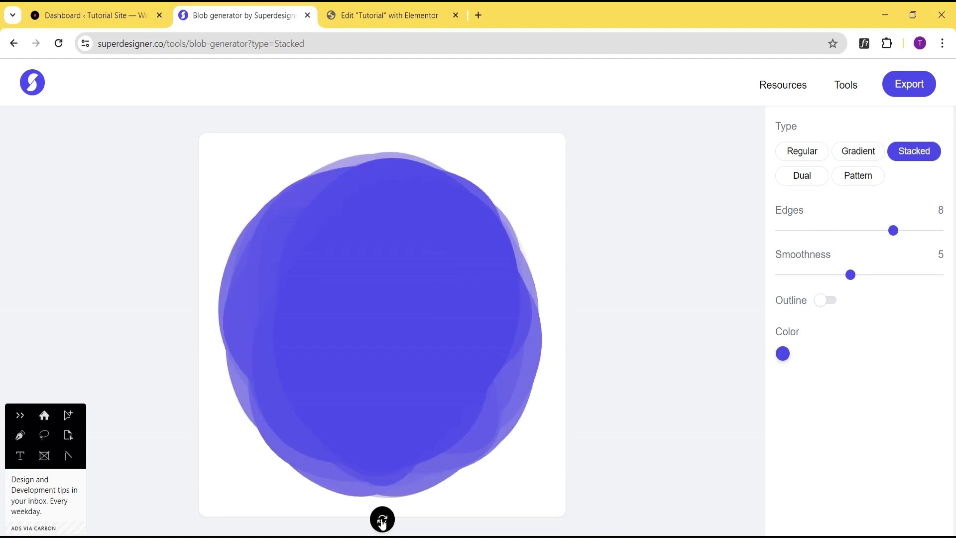
{"action": "left_click", "coordinate": [382, 520]}
{"action": "left_click_drag", "start_coordinate": [893, 232], "coordinate": [849, 239]}
{"action": "left_click_drag", "start_coordinate": [849, 275], "coordinate": [815, 284]}
{"action": "left_click", "coordinate": [381, 520]}
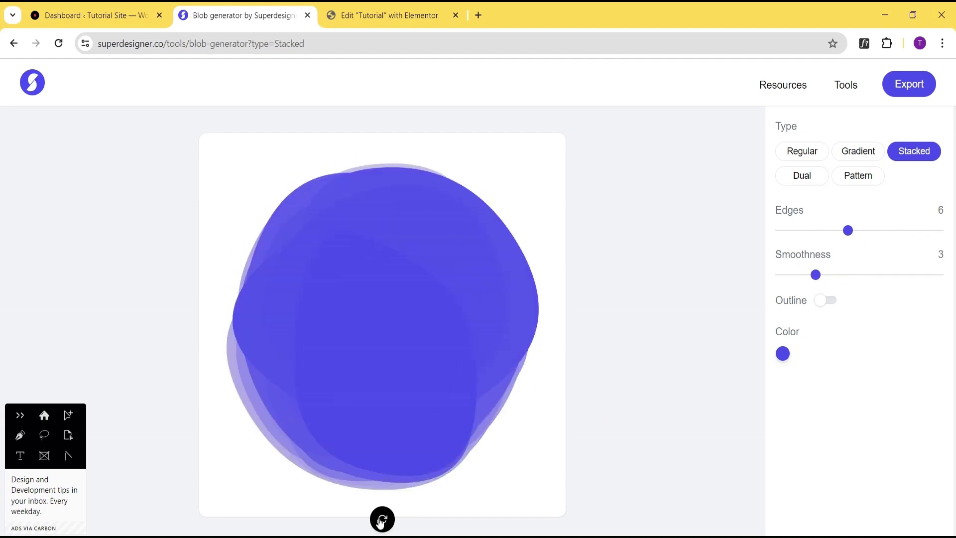
{"action": "left_click", "coordinate": [381, 520]}
{"action": "left_click", "coordinate": [382, 520]}
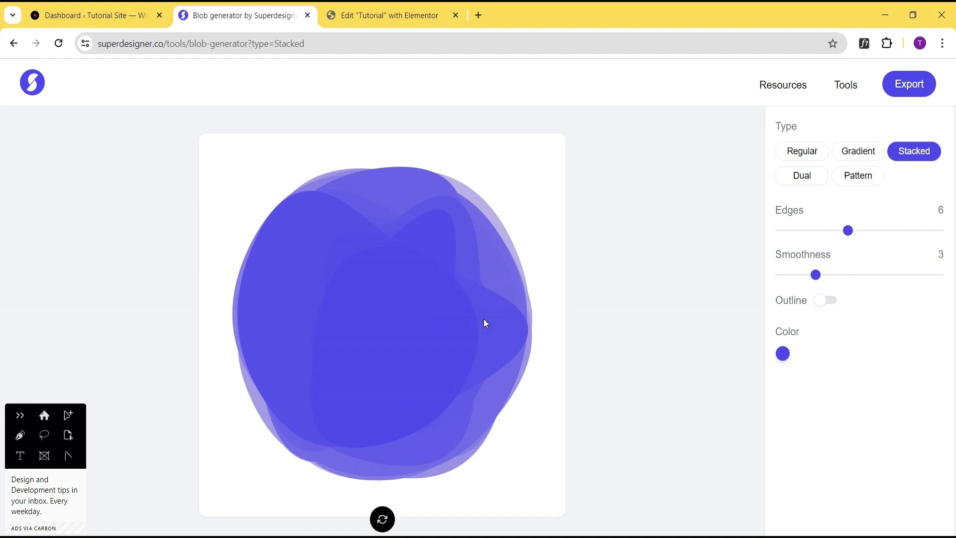
Change the blob colour to lime green.
{"action": "left_click", "coordinate": [783, 353]}
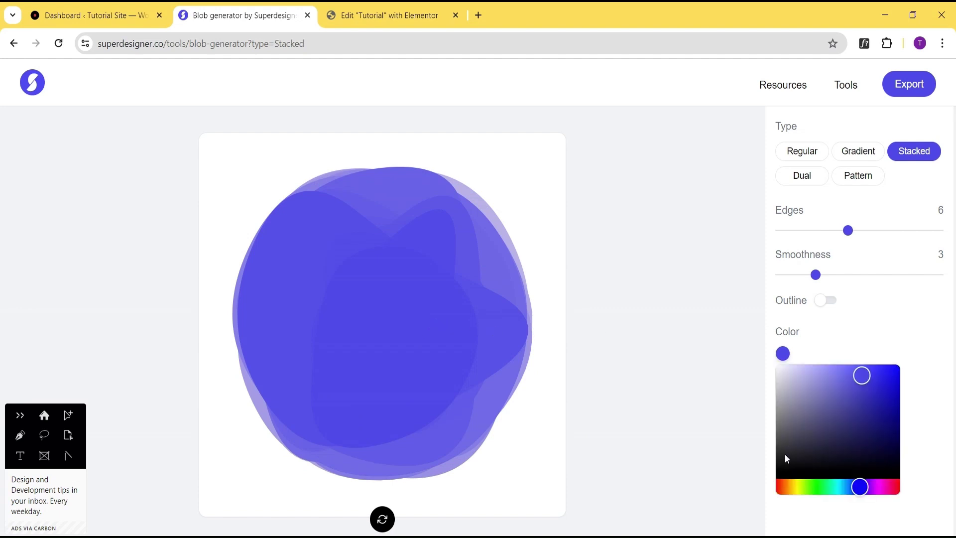
{"action": "left_click", "coordinate": [793, 490]}
{"action": "left_click_drag", "start_coordinate": [797, 490], "coordinate": [803, 490]}
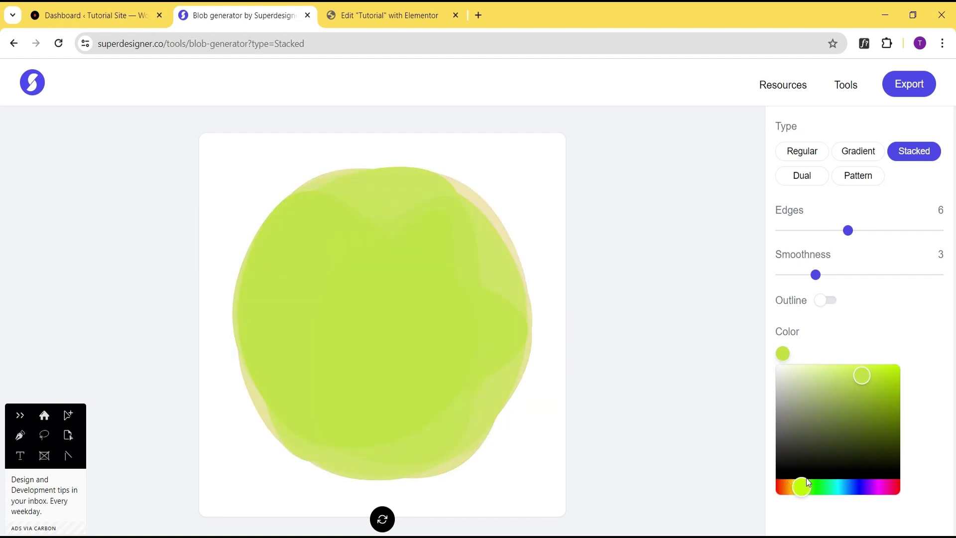
{"action": "left_click", "coordinate": [917, 333]}
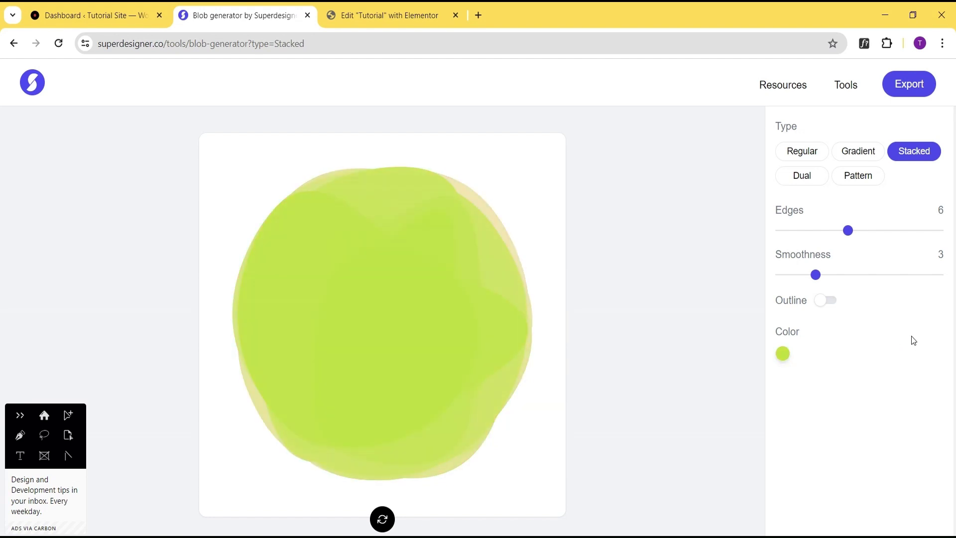
Try grey outlines, remove them again, and switch the blob to Dual style.
{"action": "left_click", "coordinate": [831, 302]}
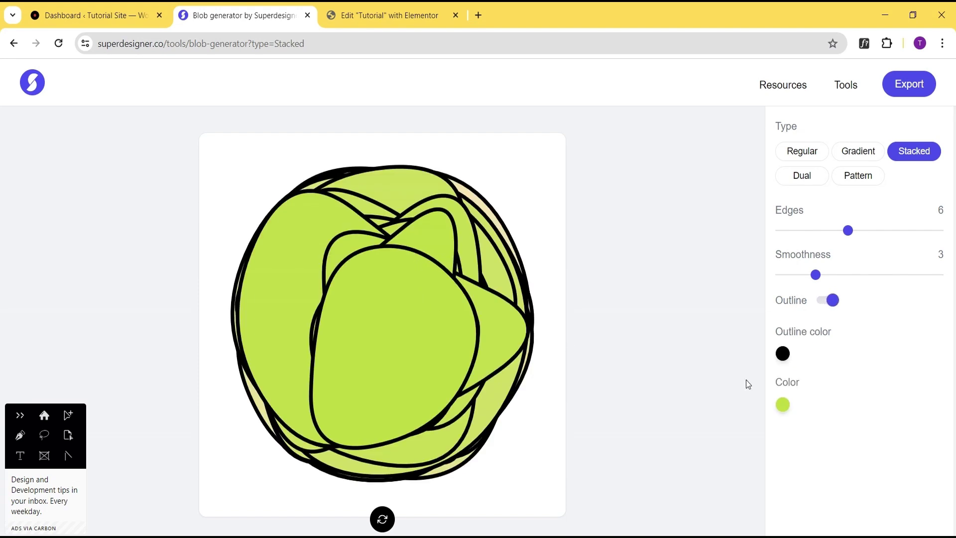
{"action": "left_click", "coordinate": [783, 353]}
{"action": "left_click_drag", "start_coordinate": [775, 478], "coordinate": [775, 428]}
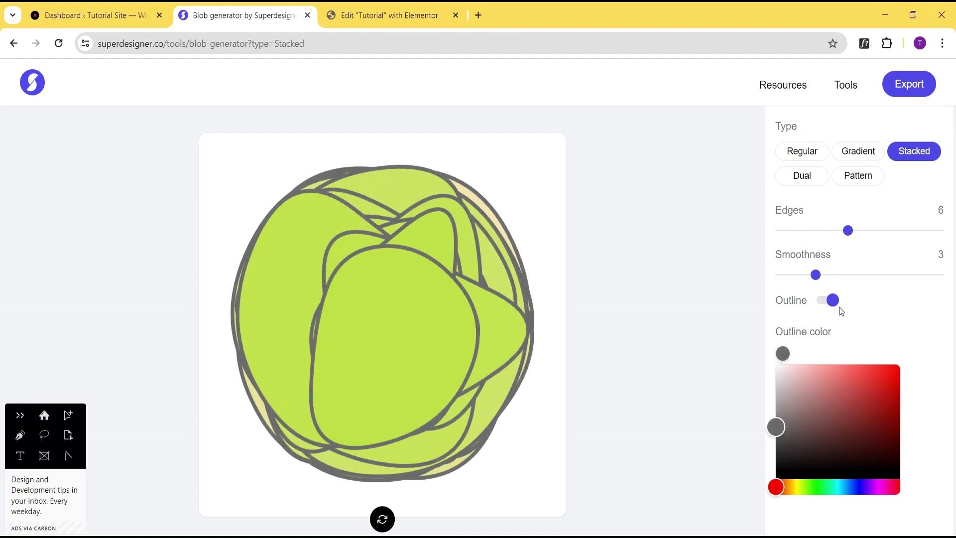
{"action": "left_click", "coordinate": [823, 301]}
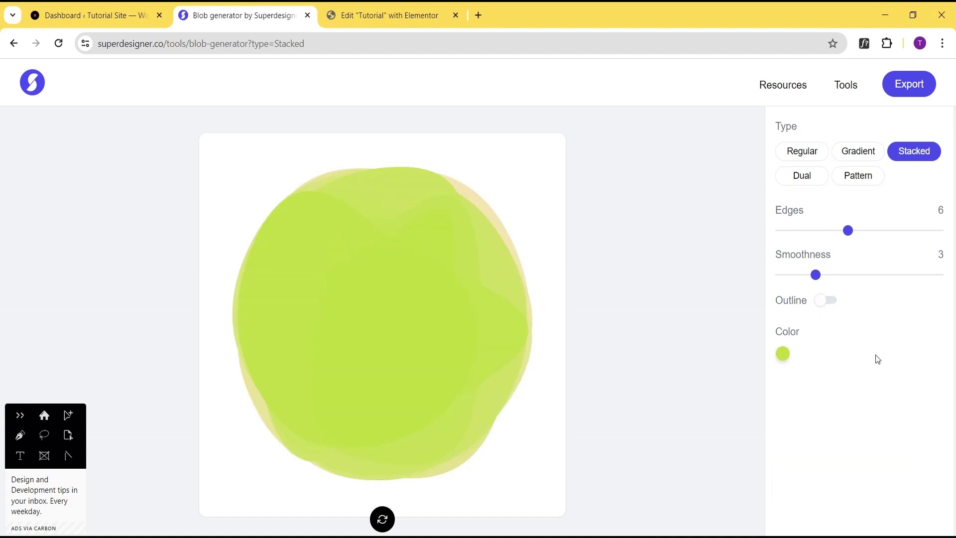
{"action": "left_click", "coordinate": [801, 185]}
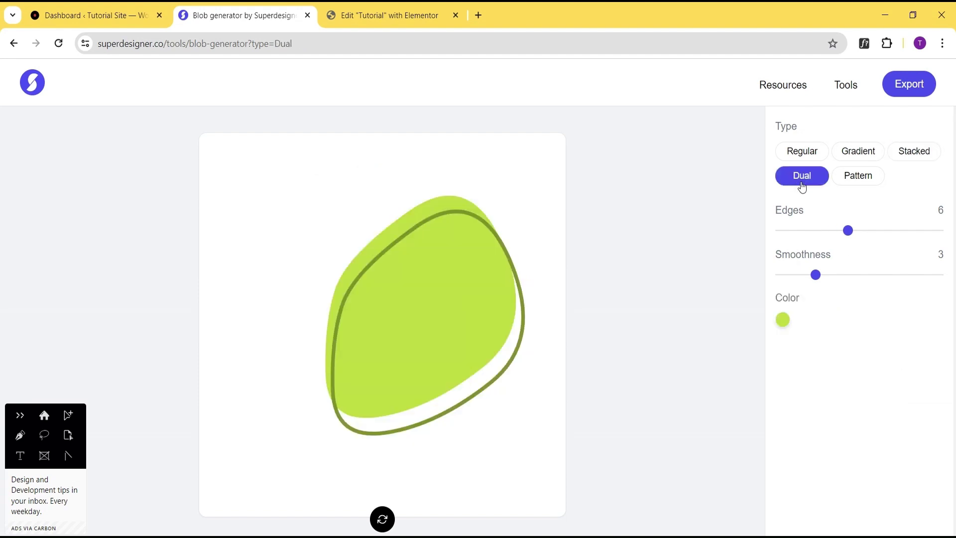
Generate several new random Dual-style blob shapes.
{"action": "left_click", "coordinate": [380, 524]}
{"action": "left_click", "coordinate": [383, 524]}
{"action": "left_click", "coordinate": [387, 524]}
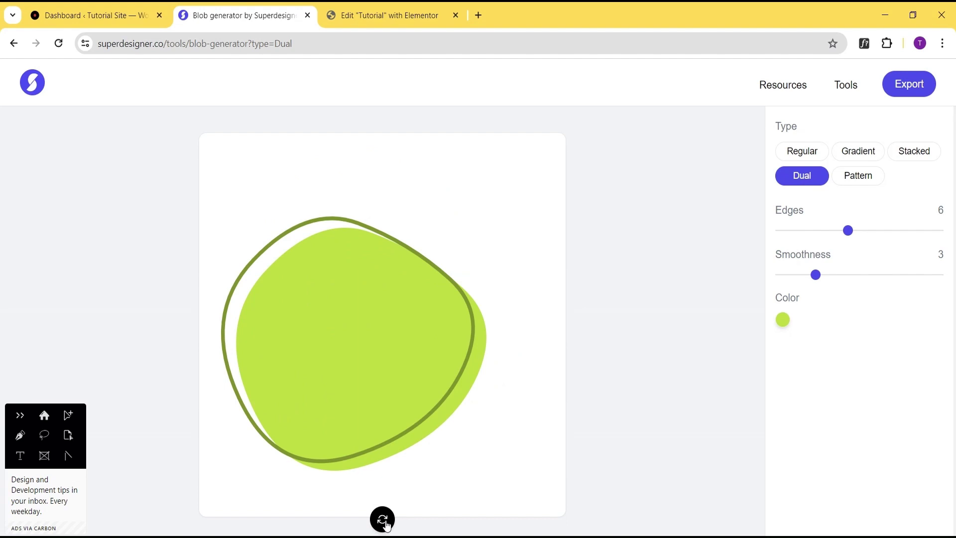
{"action": "left_click", "coordinate": [387, 524]}
{"action": "left_click", "coordinate": [387, 524]}
{"action": "left_click", "coordinate": [387, 524]}
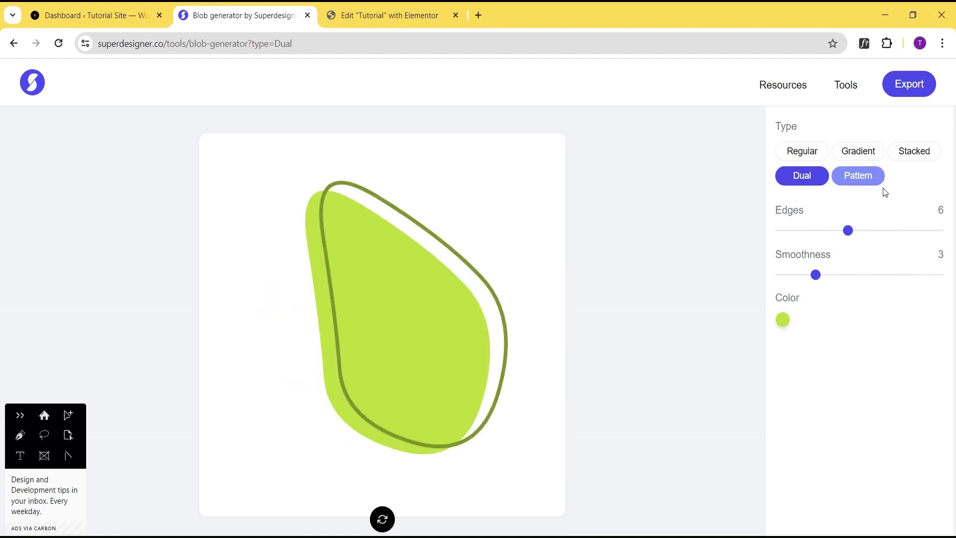
Try the Pattern style with Dots, then return to a solid Regular blob.
{"action": "left_click", "coordinate": [862, 178]}
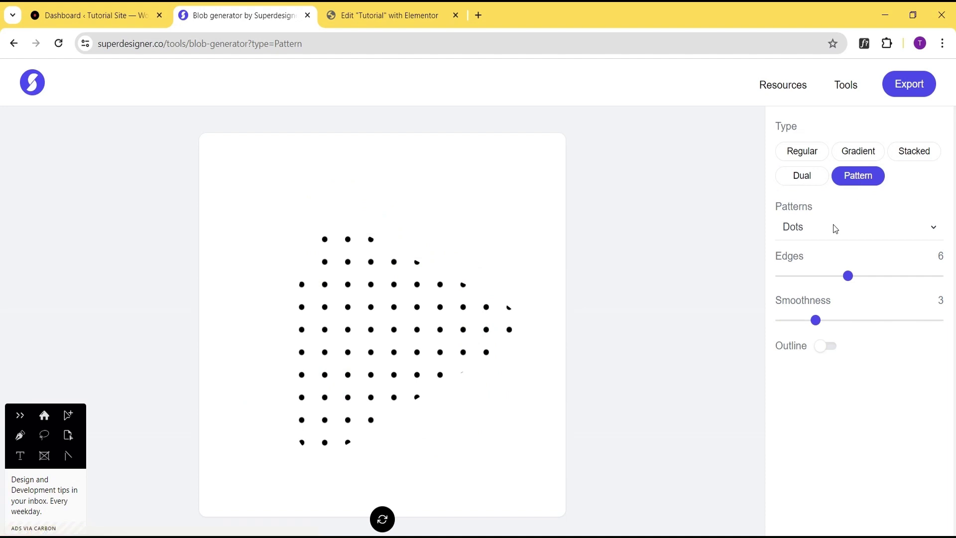
{"action": "left_click", "coordinate": [808, 230]}
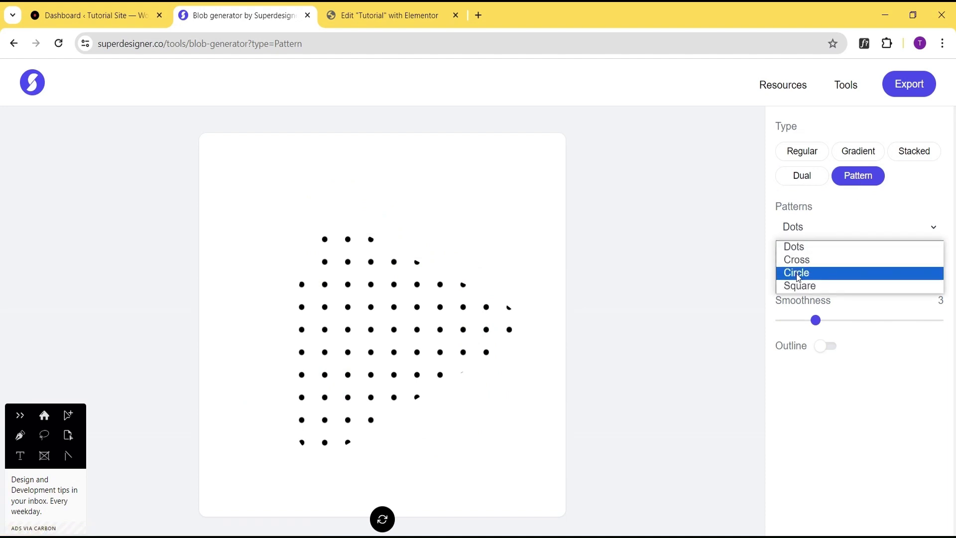
{"action": "left_click", "coordinate": [649, 379]}
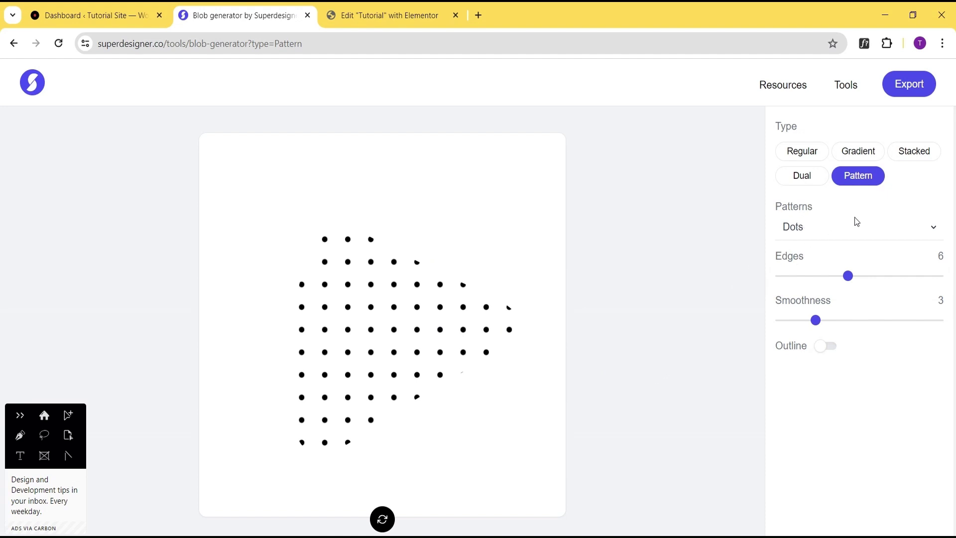
{"action": "left_click", "coordinate": [807, 157]}
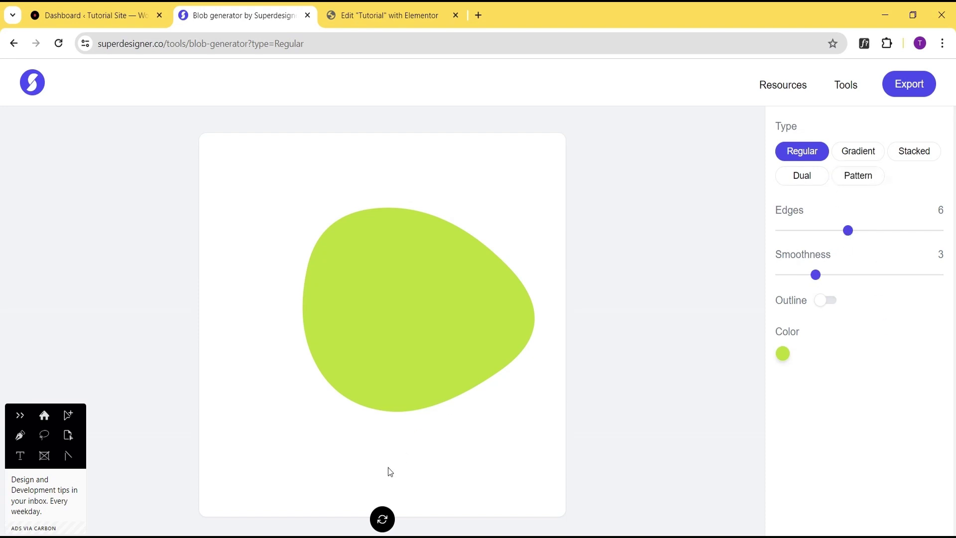
Regenerate the lime blob until a shape is kept, then bring up Export As.
{"action": "left_click", "coordinate": [383, 519]}
{"action": "left_click", "coordinate": [382, 519]}
{"action": "left_click", "coordinate": [383, 520]}
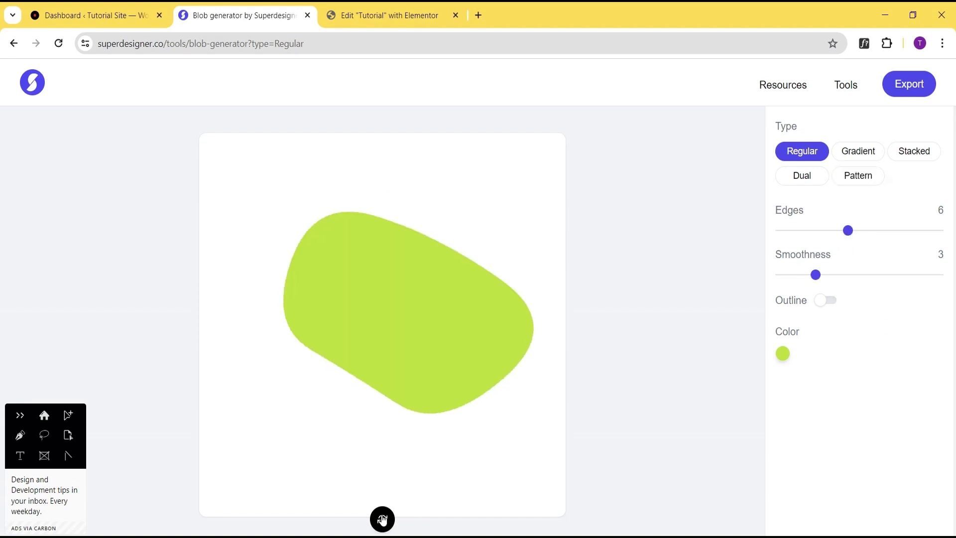
{"action": "left_click", "coordinate": [383, 519]}
{"action": "left_click", "coordinate": [383, 519]}
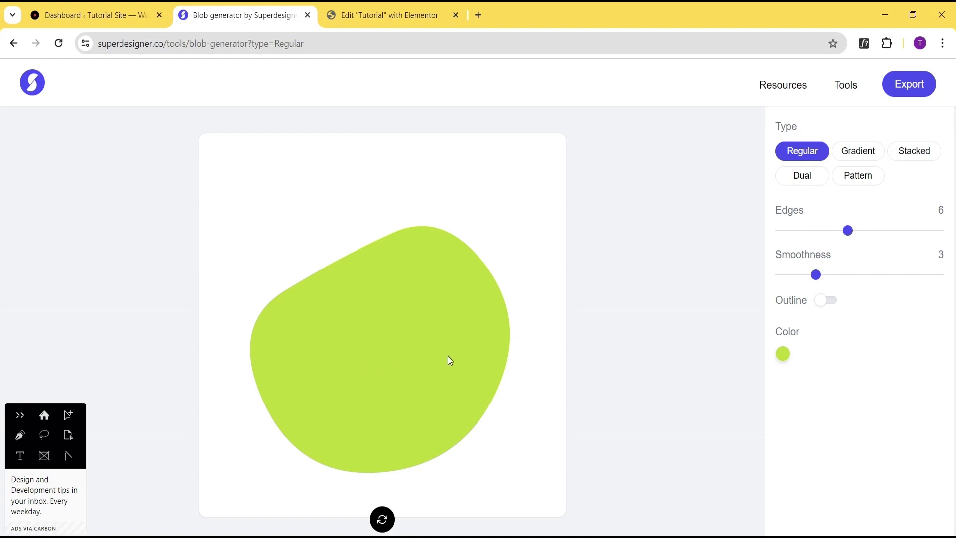
{"action": "left_click", "coordinate": [909, 84]}
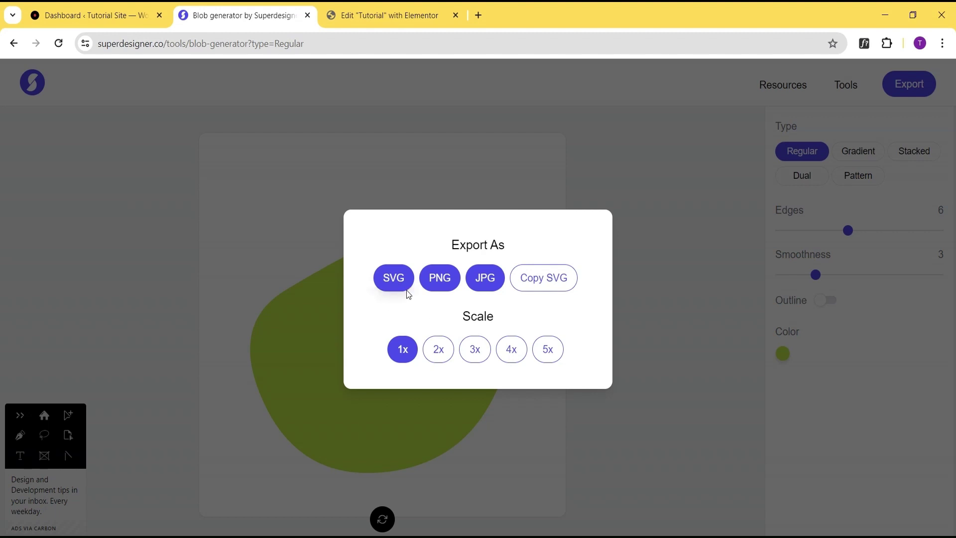
Download the blob as Regular_blob (6).svg and switch to the WordPress Dashboard.
{"action": "left_click", "coordinate": [393, 279]}
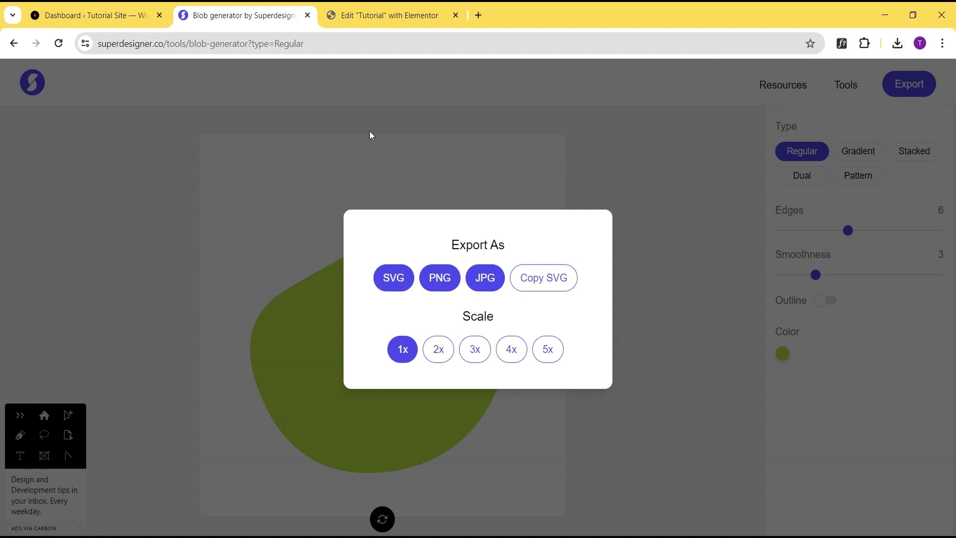
{"action": "left_click", "coordinate": [105, 6]}
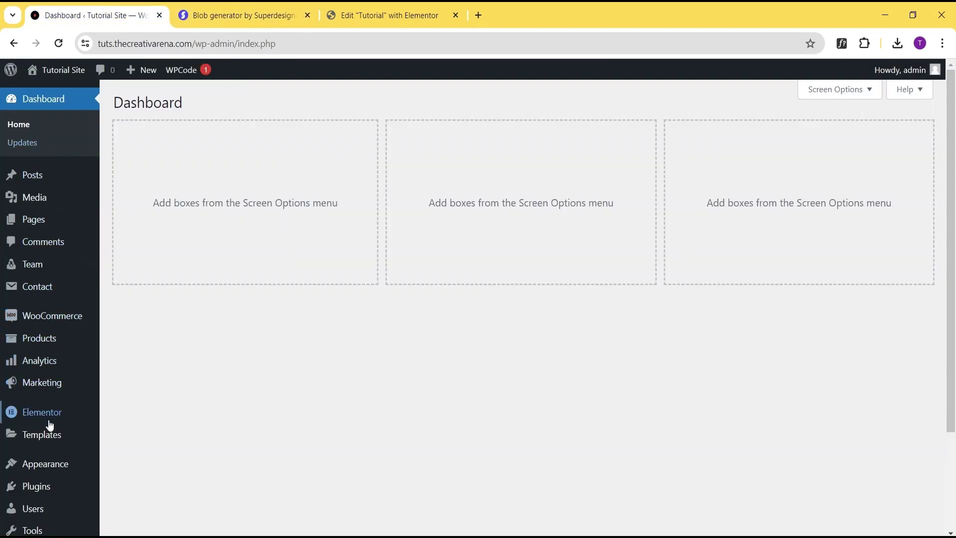
Confirm Elementor's Advanced settings enable unfiltered file uploads, then resume editing the Tutorial page.
{"action": "mouse_move", "coordinate": [44, 419]}
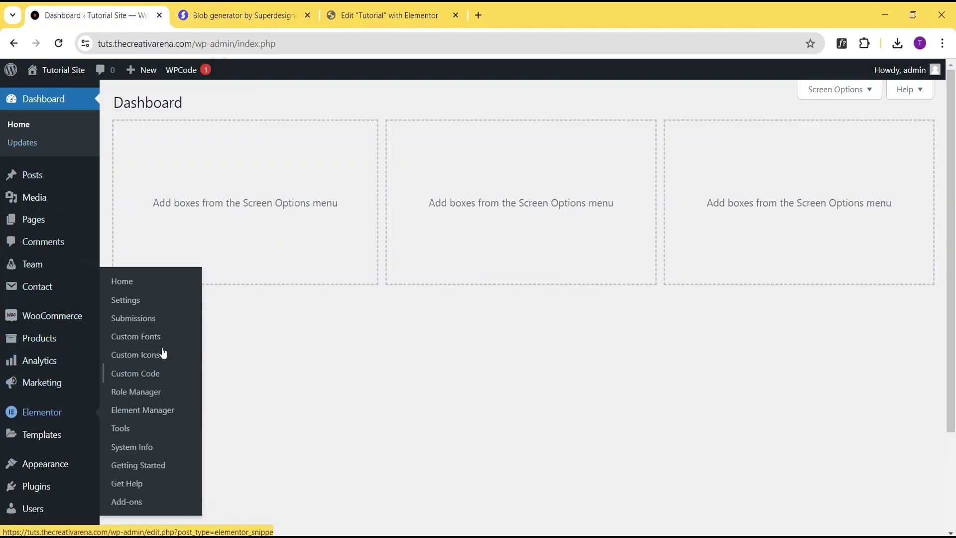
{"action": "left_click", "coordinate": [129, 300]}
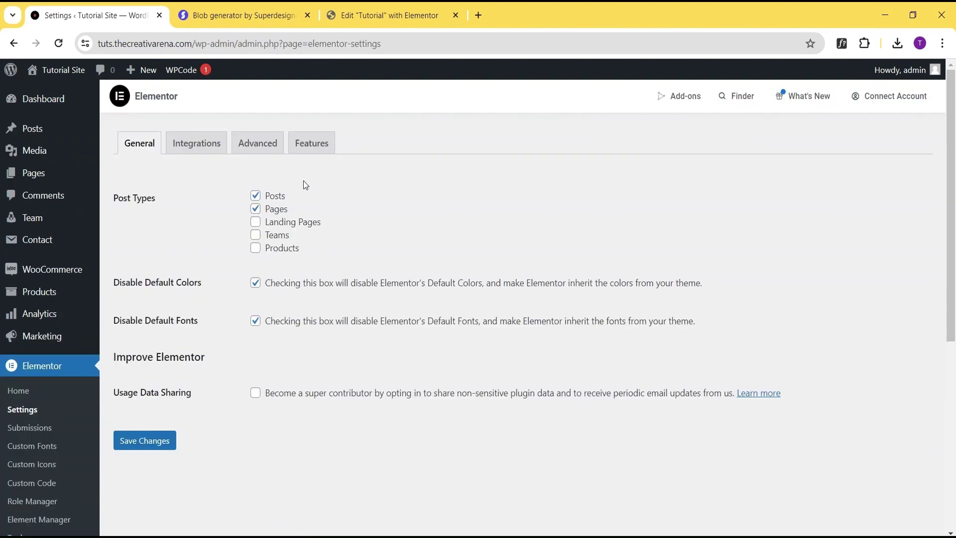
{"action": "left_click", "coordinate": [257, 147]}
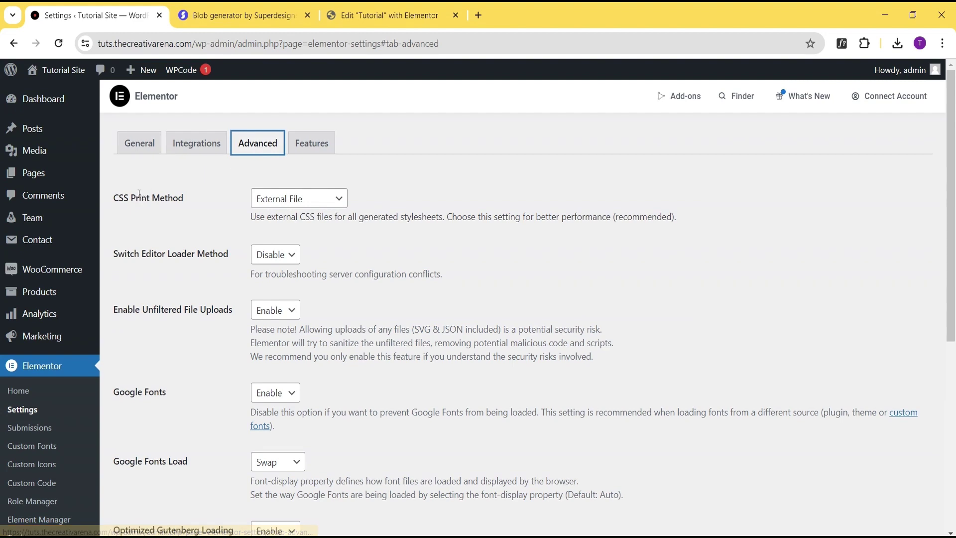
{"action": "left_click_drag", "start_coordinate": [114, 312], "coordinate": [234, 319]}
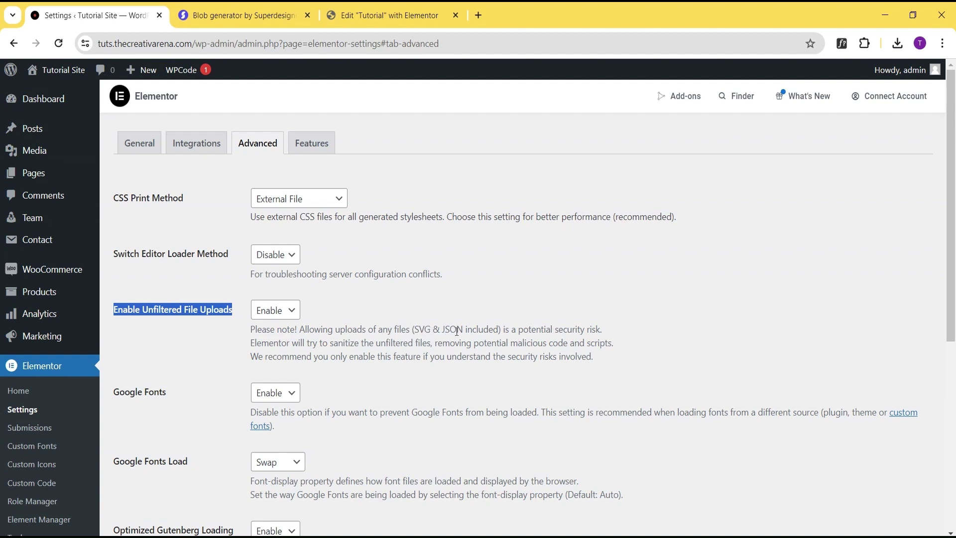
{"action": "scroll", "coordinate": [313, 316], "scroll_direction": "down", "scroll_amount": 7}
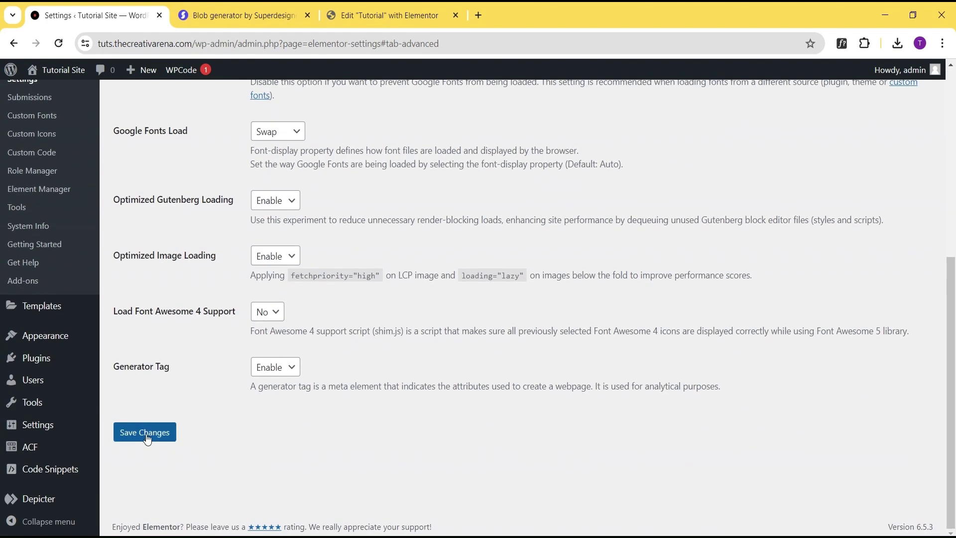
{"action": "scroll", "coordinate": [405, 308], "scroll_direction": "up", "scroll_amount": 7}
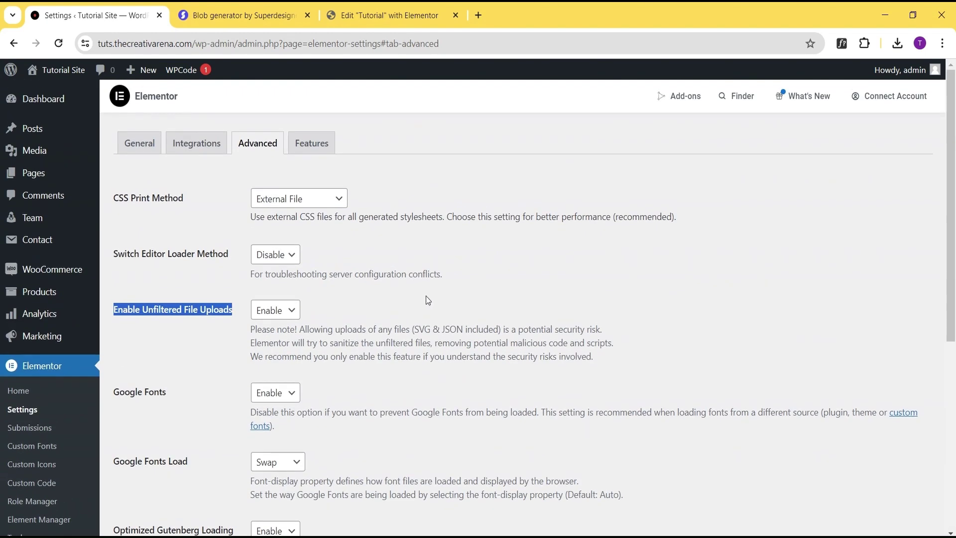
{"action": "left_click", "coordinate": [375, 19]}
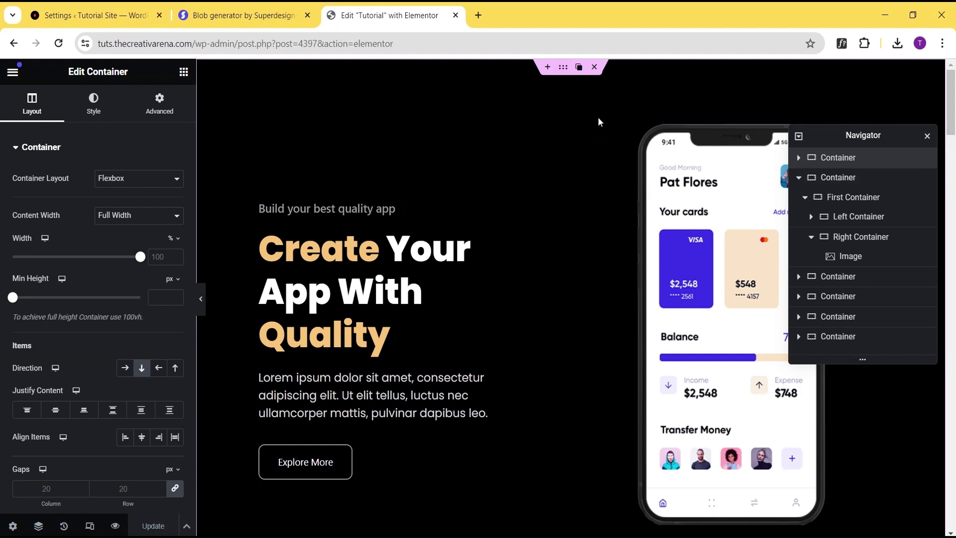
Upload Regular_blob (6).svg to the Media Library and select it as the container's background image.
{"action": "left_click", "coordinate": [94, 106]}
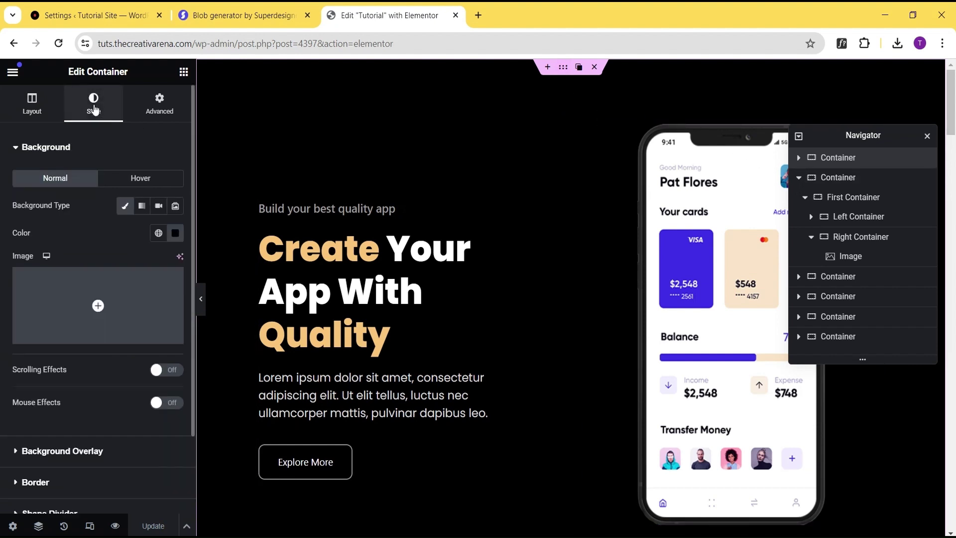
{"action": "mouse_move", "coordinate": [49, 284]}
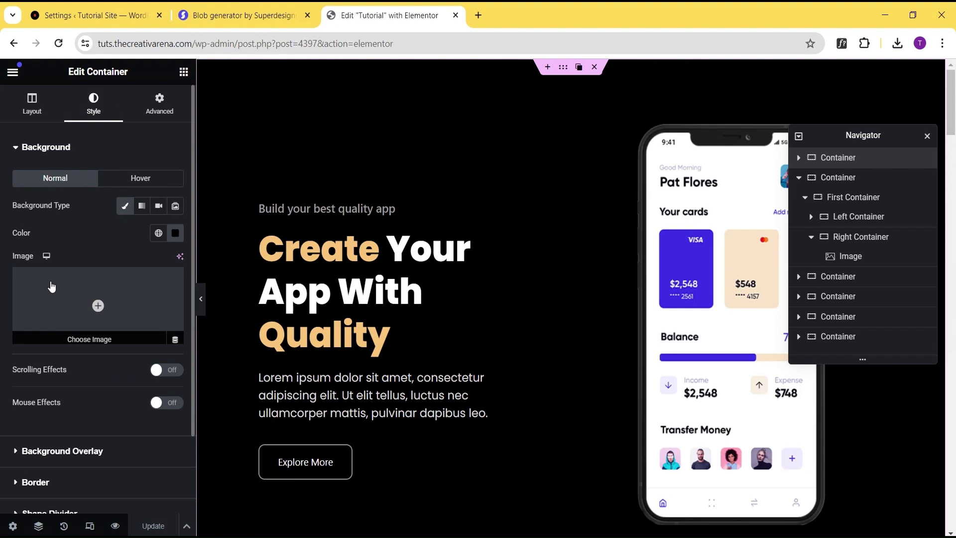
{"action": "left_click", "coordinate": [99, 307]}
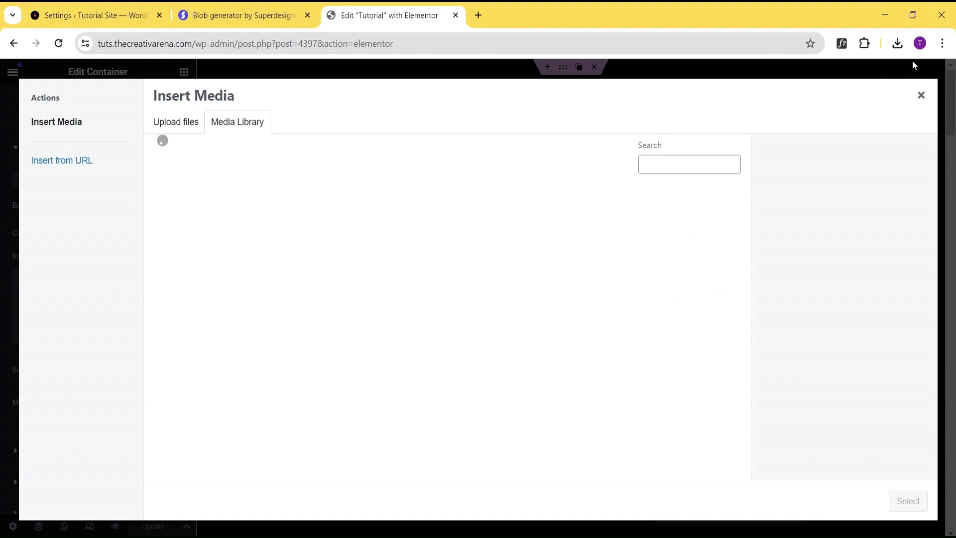
{"action": "left_click", "coordinate": [897, 44]}
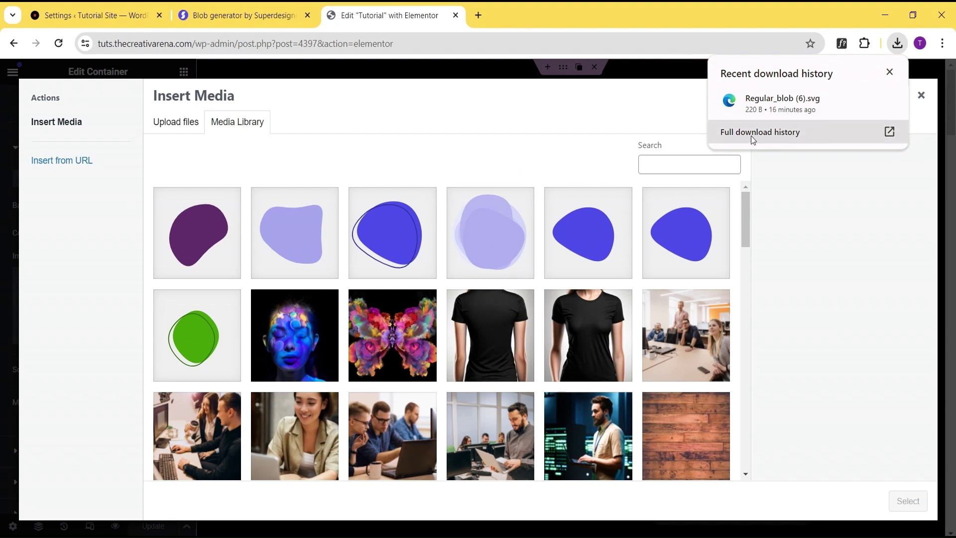
{"action": "mouse_move", "coordinate": [797, 111]}
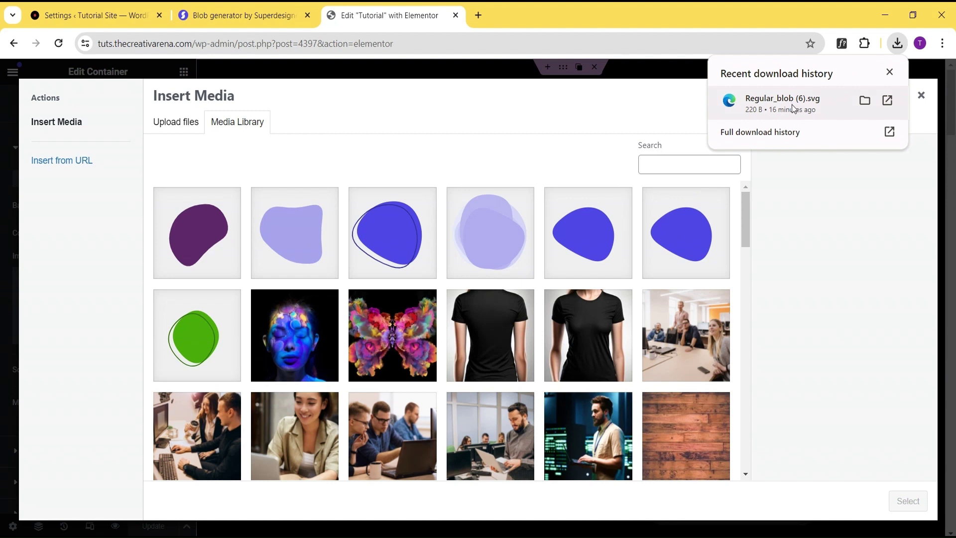
{"action": "left_click_drag", "start_coordinate": [793, 108], "coordinate": [258, 229]}
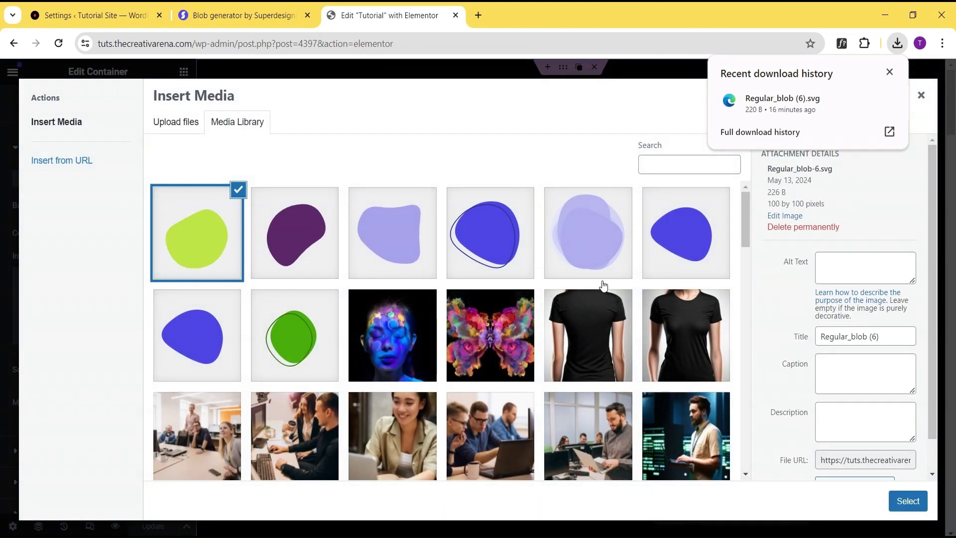
{"action": "left_click", "coordinate": [906, 506]}
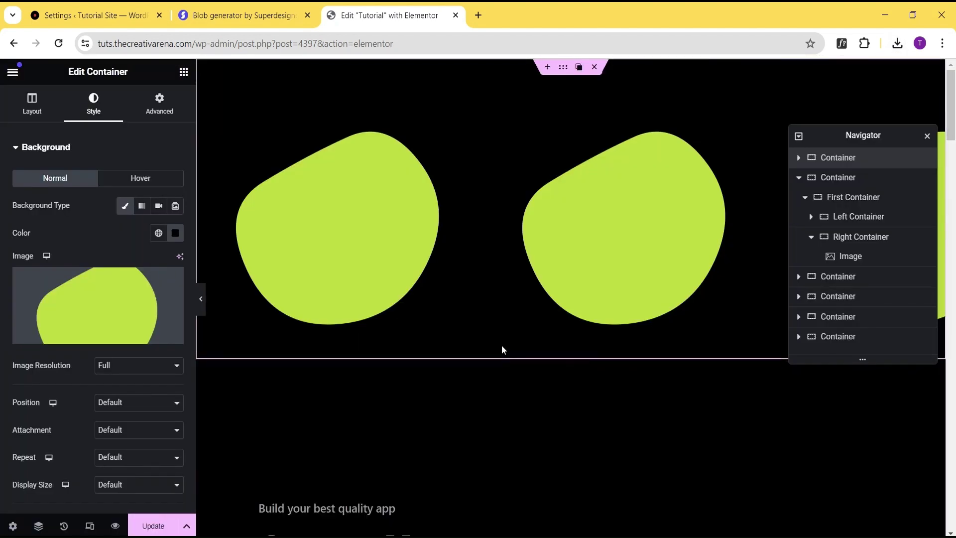
Set the blob background Position to Center Right and Repeat to No-repeat.
{"action": "scroll", "coordinate": [468, 249], "scroll_direction": "down", "scroll_amount": 6}
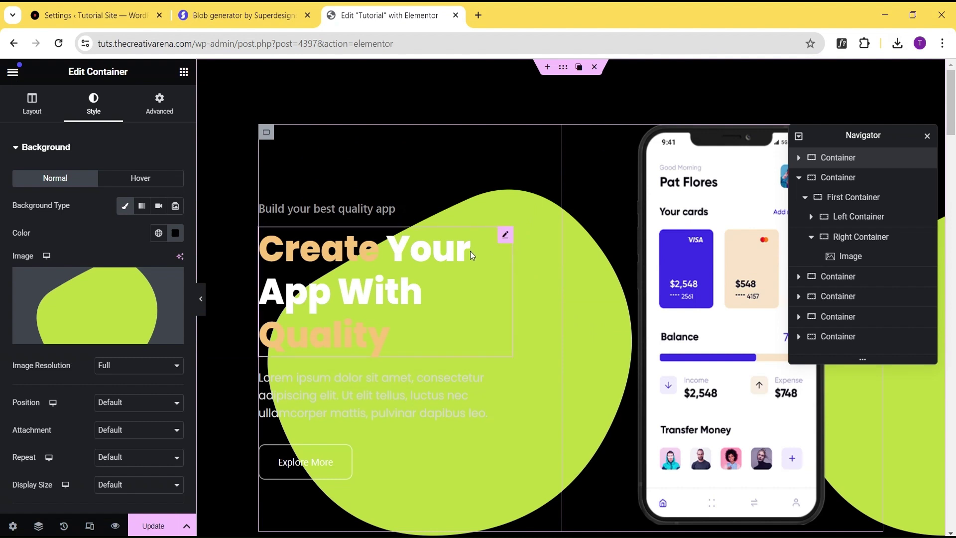
{"action": "scroll", "coordinate": [536, 257], "scroll_direction": "up", "scroll_amount": 6}
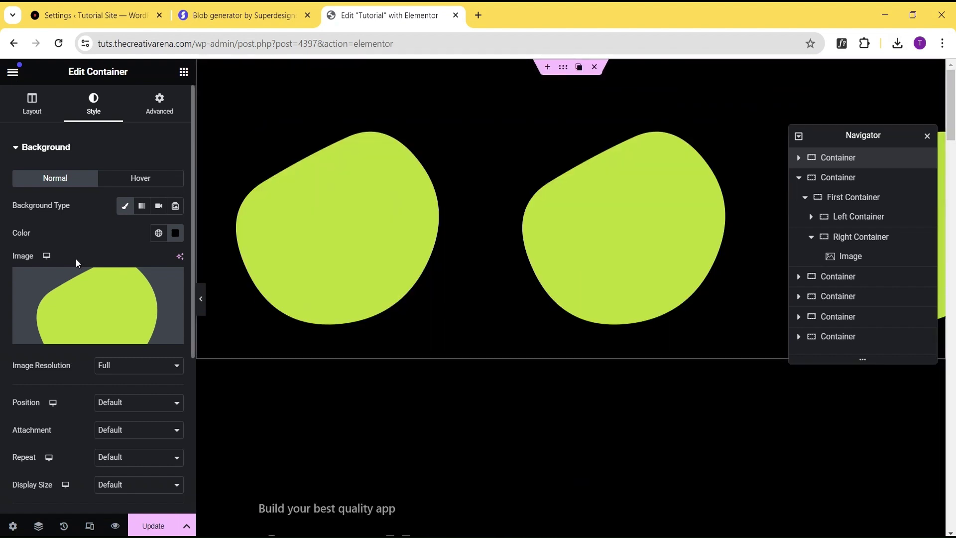
{"action": "scroll", "coordinate": [75, 258], "scroll_direction": "down", "scroll_amount": 2}
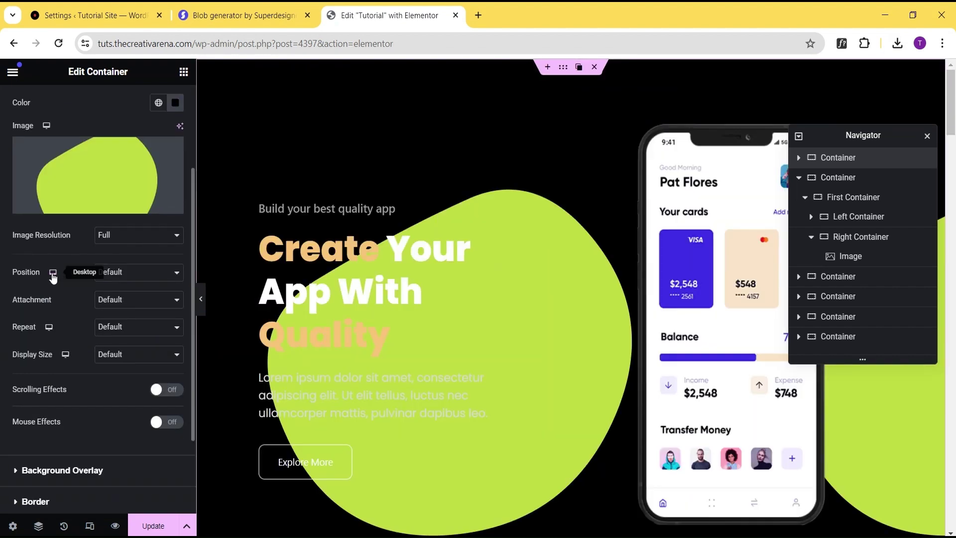
{"action": "left_click", "coordinate": [125, 273]}
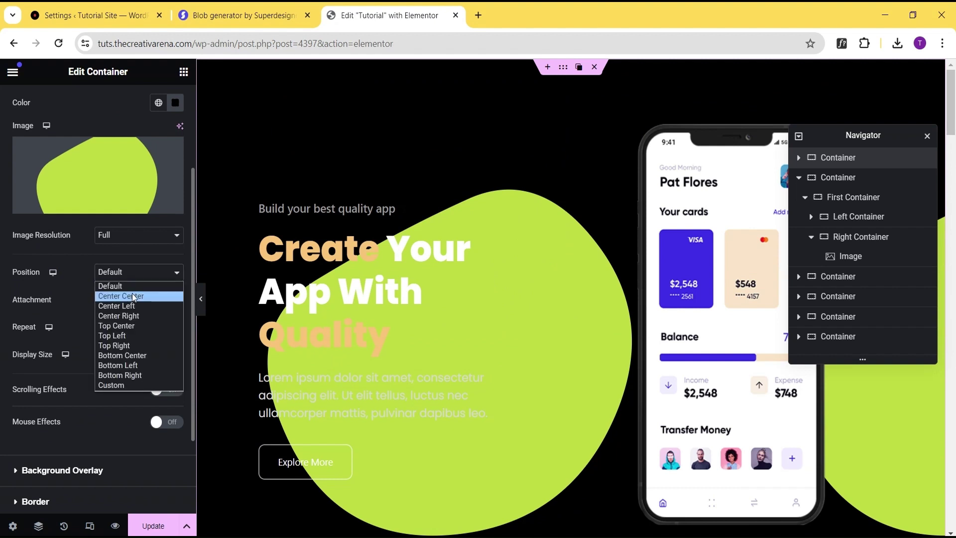
{"action": "left_click", "coordinate": [133, 297]}
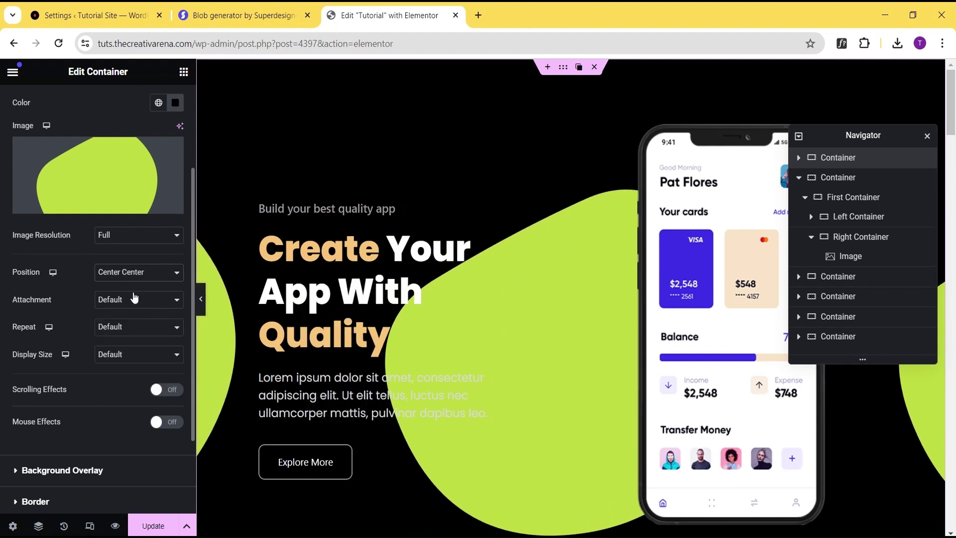
{"action": "left_click", "coordinate": [138, 274]}
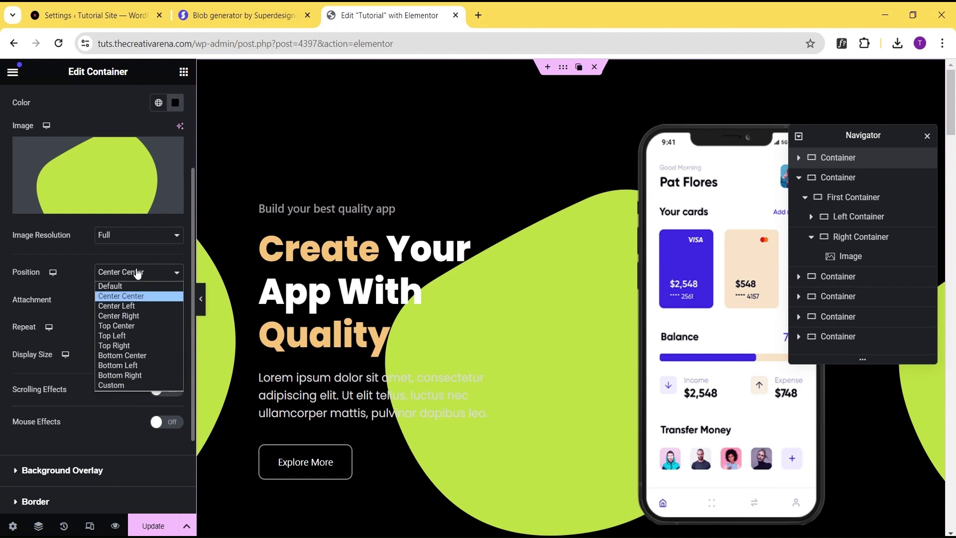
{"action": "left_click", "coordinate": [138, 316]}
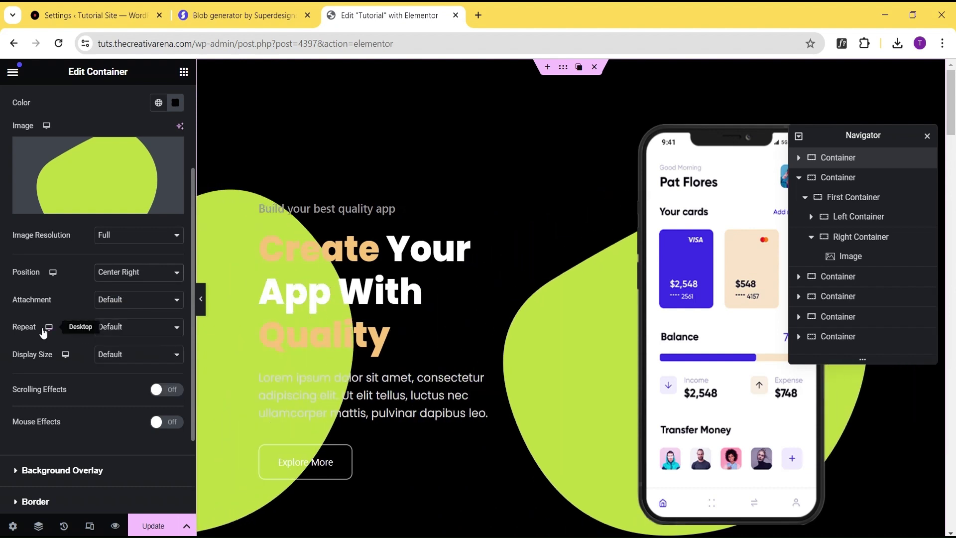
{"action": "left_click", "coordinate": [123, 332]}
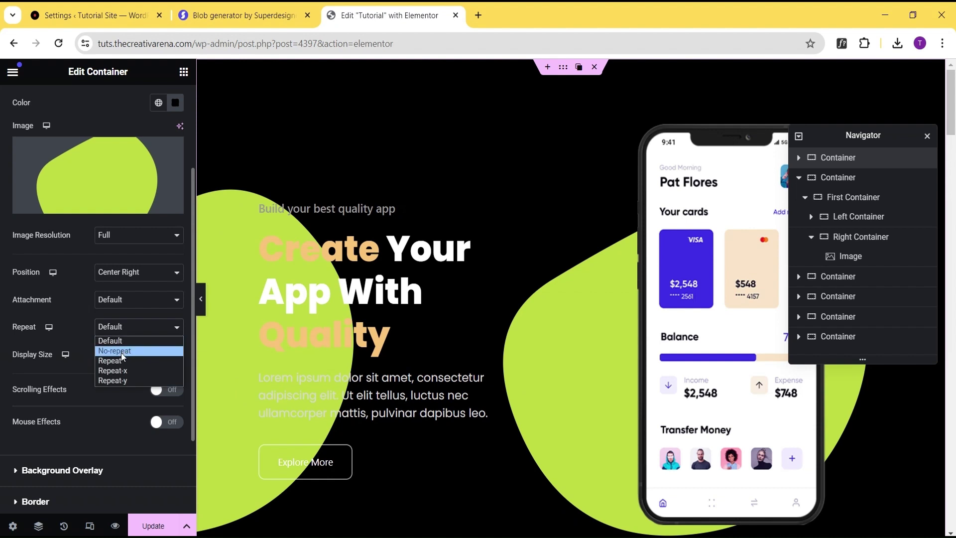
{"action": "left_click", "coordinate": [121, 351]}
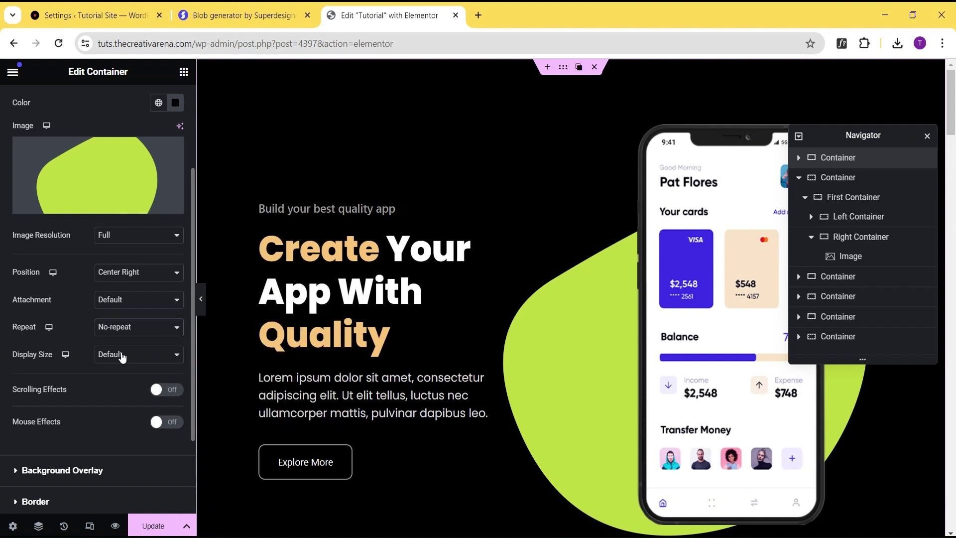
Try Cover, then set Display Size to Contain and preview the hero full width.
{"action": "left_click", "coordinate": [119, 355]}
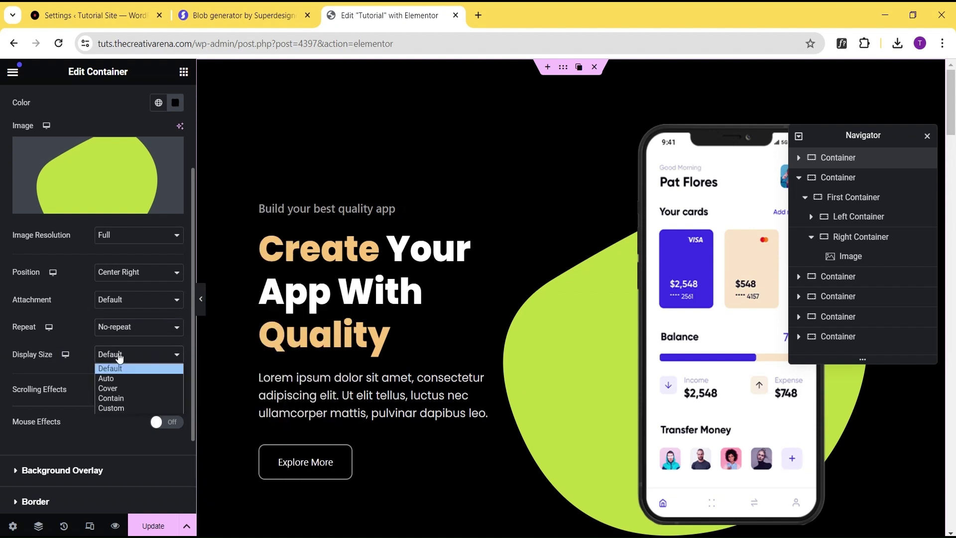
{"action": "left_click", "coordinate": [120, 388]}
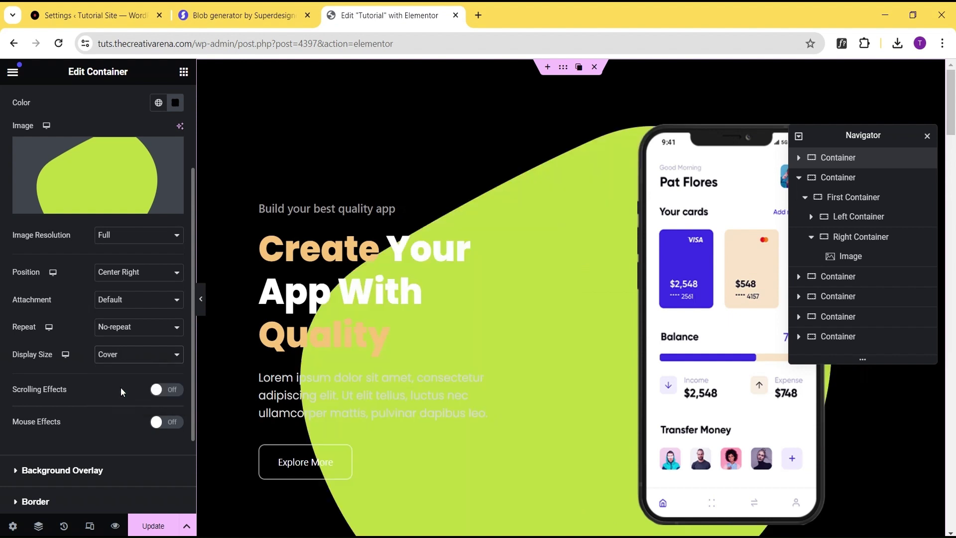
{"action": "left_click", "coordinate": [200, 298]}
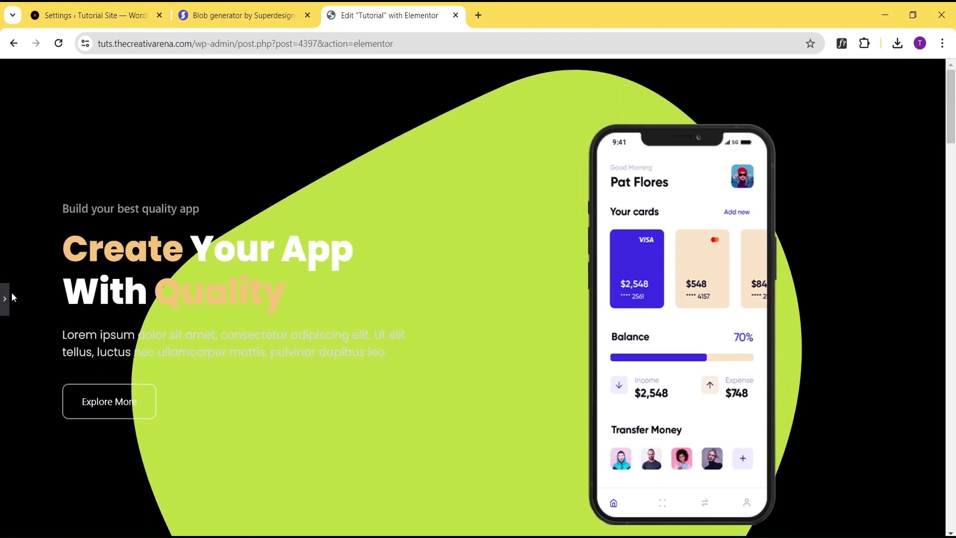
{"action": "left_click", "coordinate": [4, 297]}
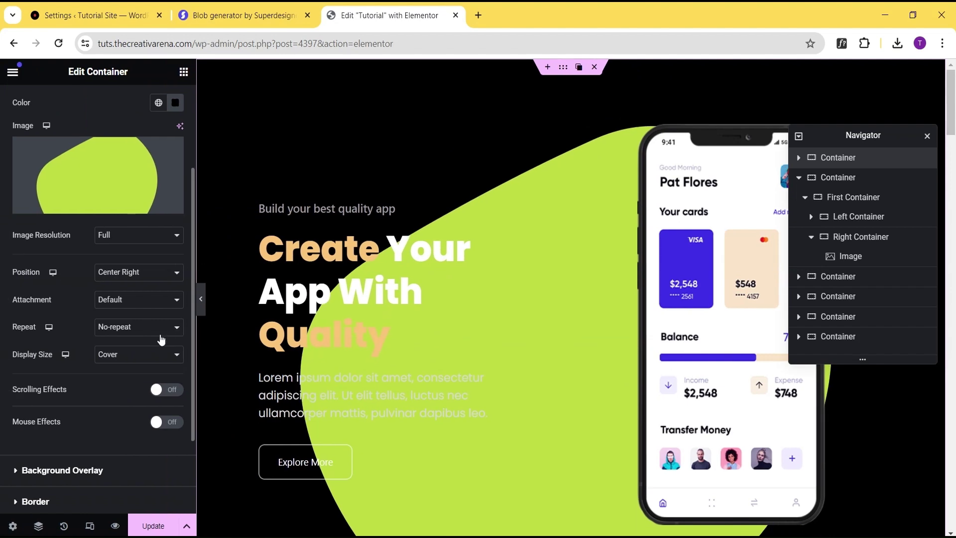
{"action": "left_click", "coordinate": [129, 355]}
{"action": "left_click", "coordinate": [128, 397]}
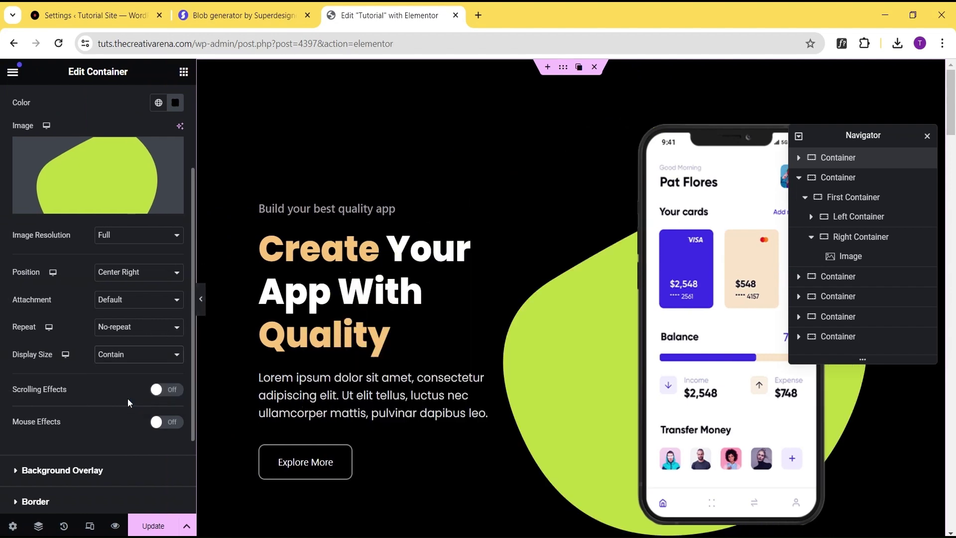
{"action": "left_click", "coordinate": [202, 307]}
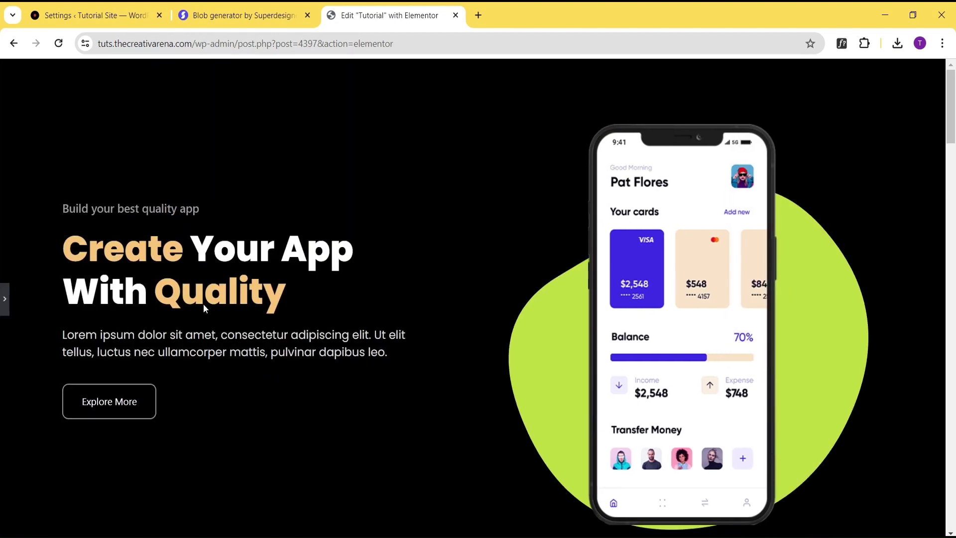
Scroll through the hero preview to check the blob, then reopen the editor panel.
{"action": "scroll", "coordinate": [513, 282], "scroll_direction": "down", "scroll_amount": 2}
{"action": "scroll", "coordinate": [513, 282], "scroll_direction": "up", "scroll_amount": 2}
{"action": "scroll", "coordinate": [513, 282], "scroll_direction": "down", "scroll_amount": 1}
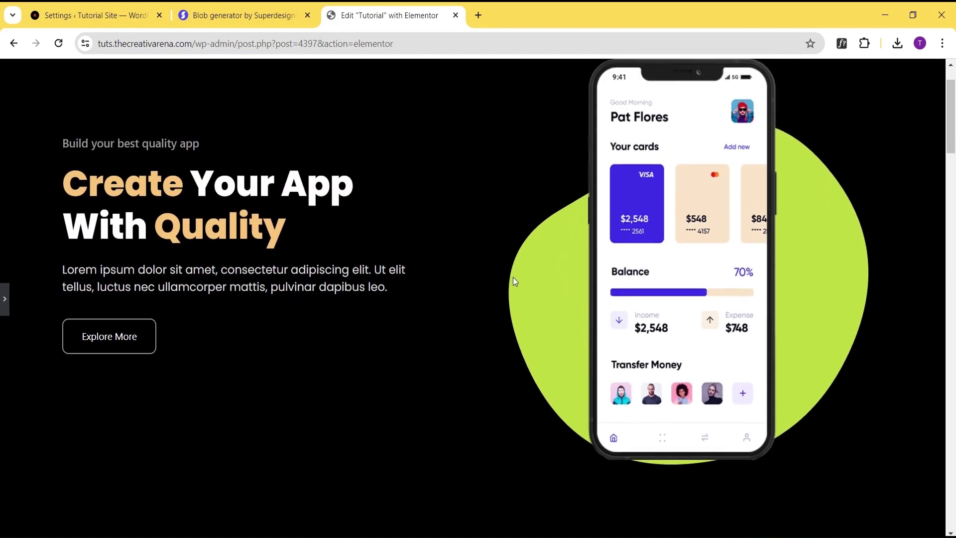
{"action": "scroll", "coordinate": [514, 281], "scroll_direction": "up", "scroll_amount": 1}
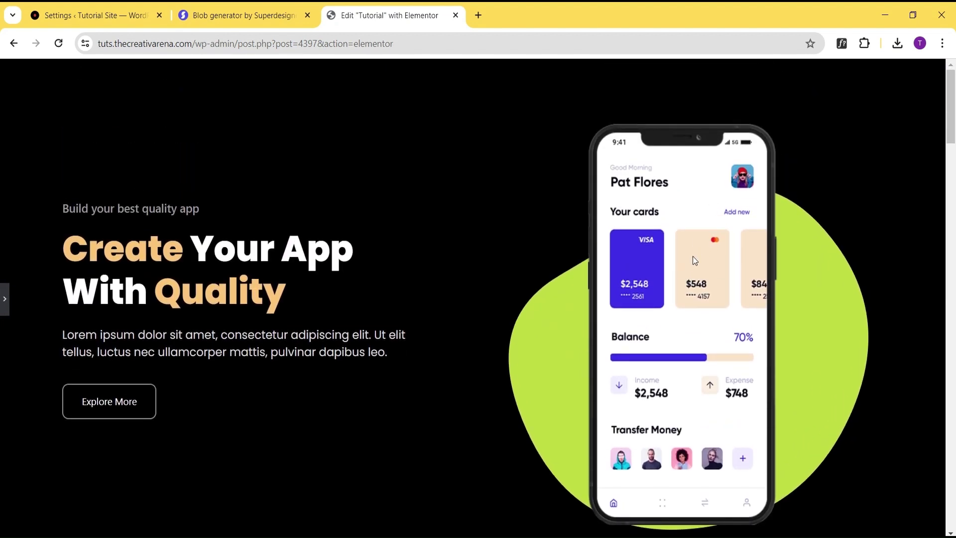
{"action": "scroll", "coordinate": [463, 269], "scroll_direction": "down", "scroll_amount": 1}
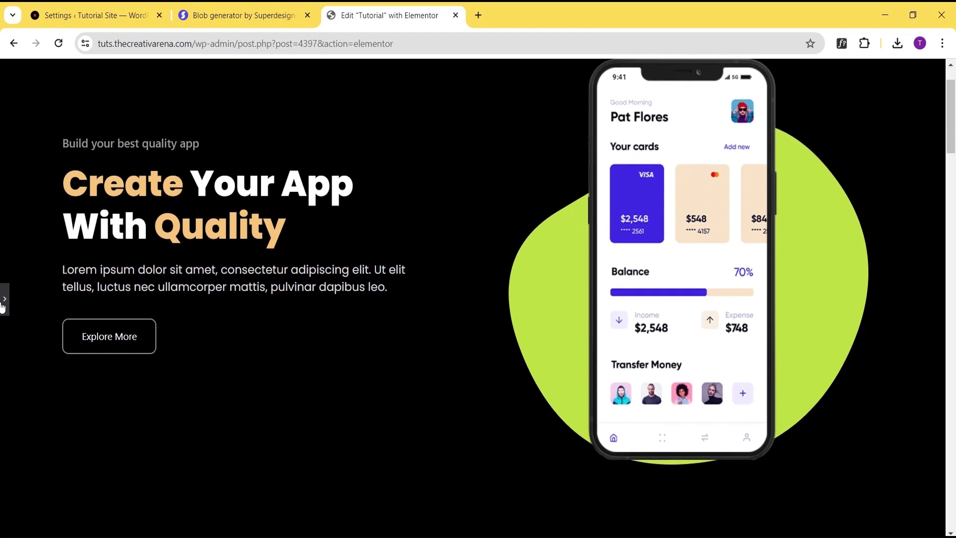
{"action": "key", "text": "ctrl+i"}
{"action": "left_click", "coordinate": [5, 299]}
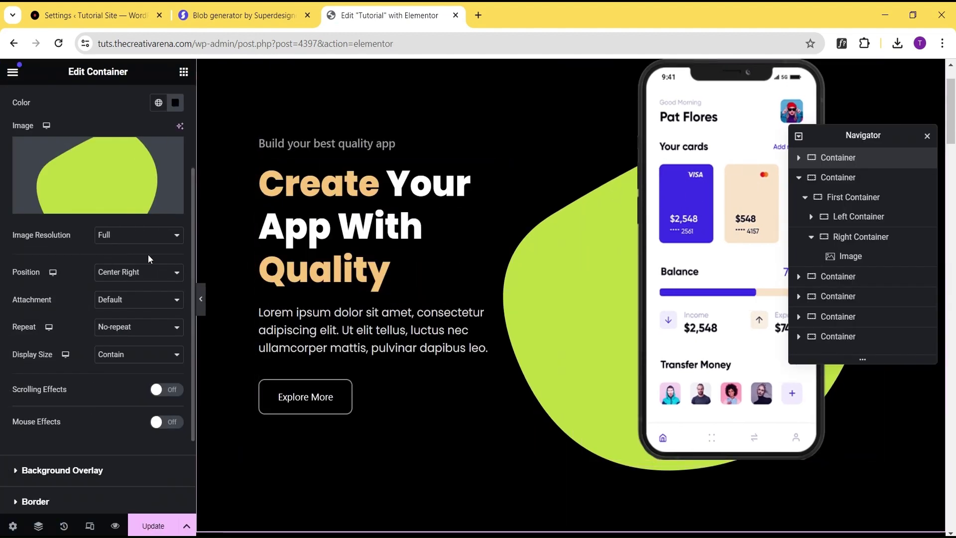
Switch the background to a Custom position and move the blob up to Y -187 px.
{"action": "left_click", "coordinate": [112, 277]}
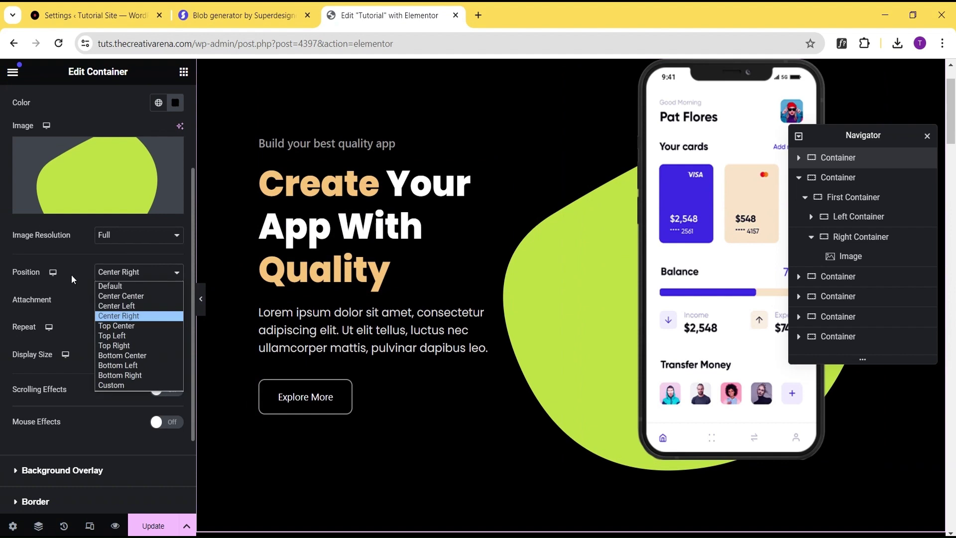
{"action": "left_click", "coordinate": [109, 385]}
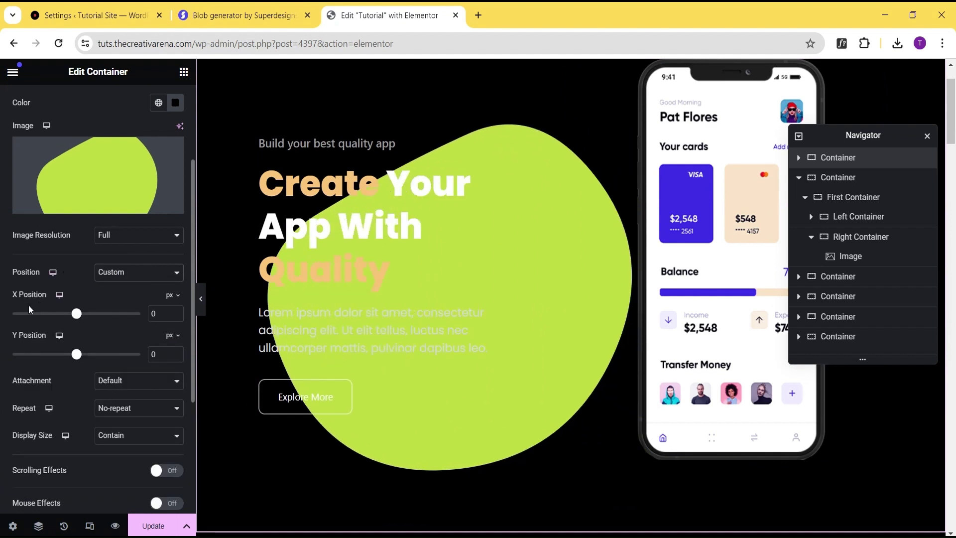
{"action": "left_click_drag", "start_coordinate": [78, 314], "coordinate": [131, 321]}
{"action": "left_click_drag", "start_coordinate": [76, 353], "coordinate": [62, 374]}
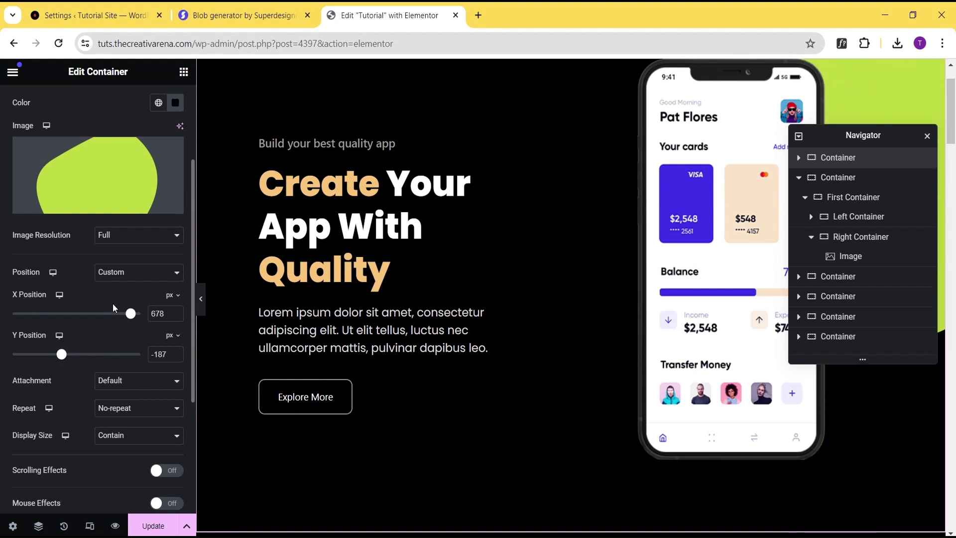
Preview, then push the blob's X offset to 800 px and recheck the placement.
{"action": "left_click", "coordinate": [200, 298]}
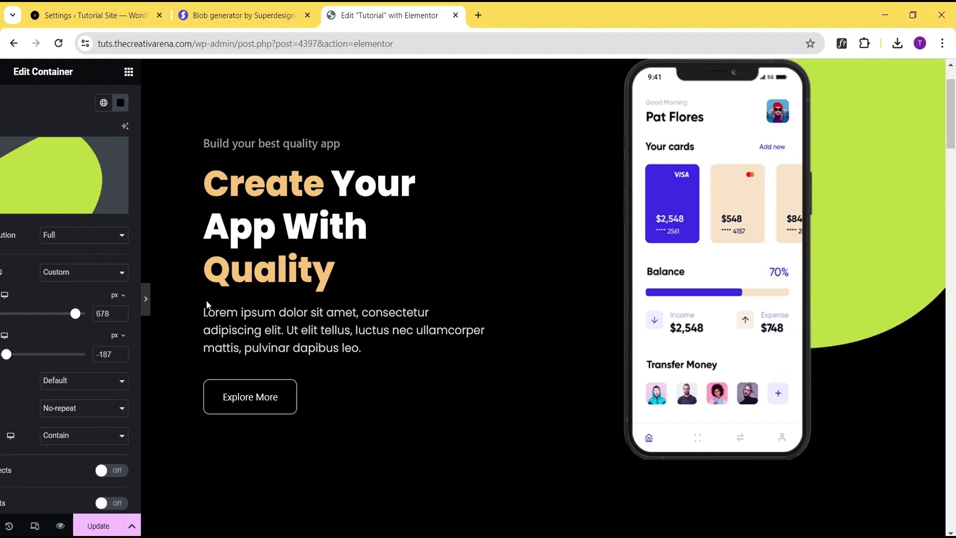
{"action": "scroll", "coordinate": [486, 251], "scroll_direction": "up", "scroll_amount": 2}
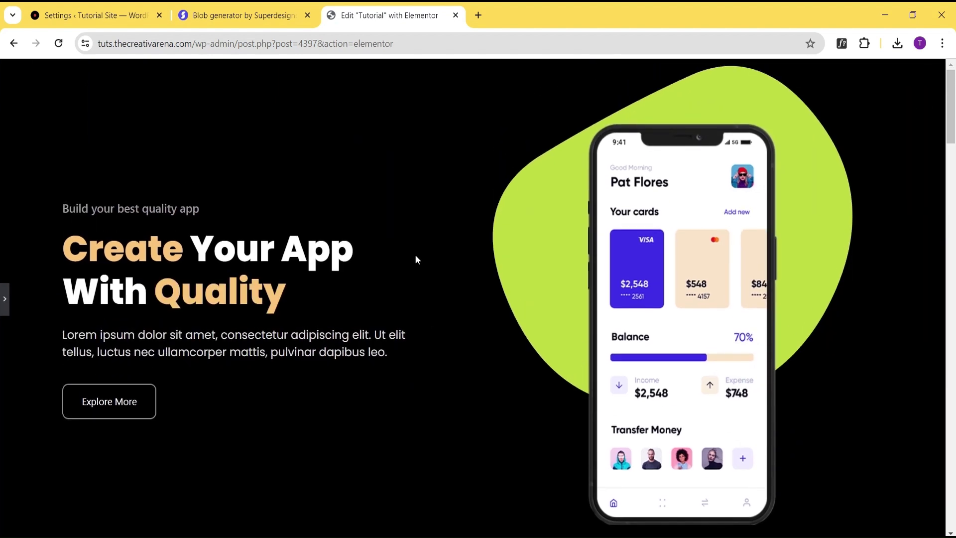
{"action": "left_click", "coordinate": [4, 299]}
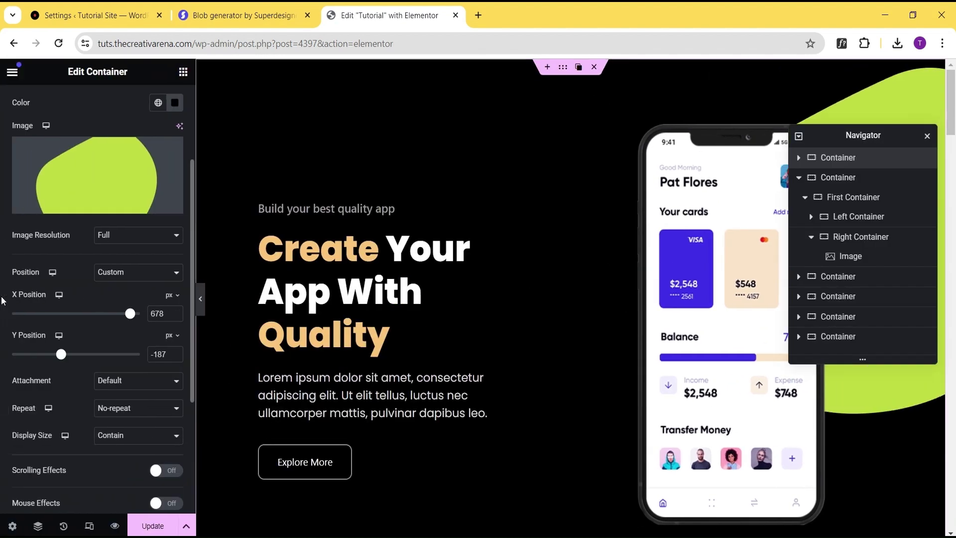
{"action": "left_click_drag", "start_coordinate": [130, 314], "coordinate": [158, 314]}
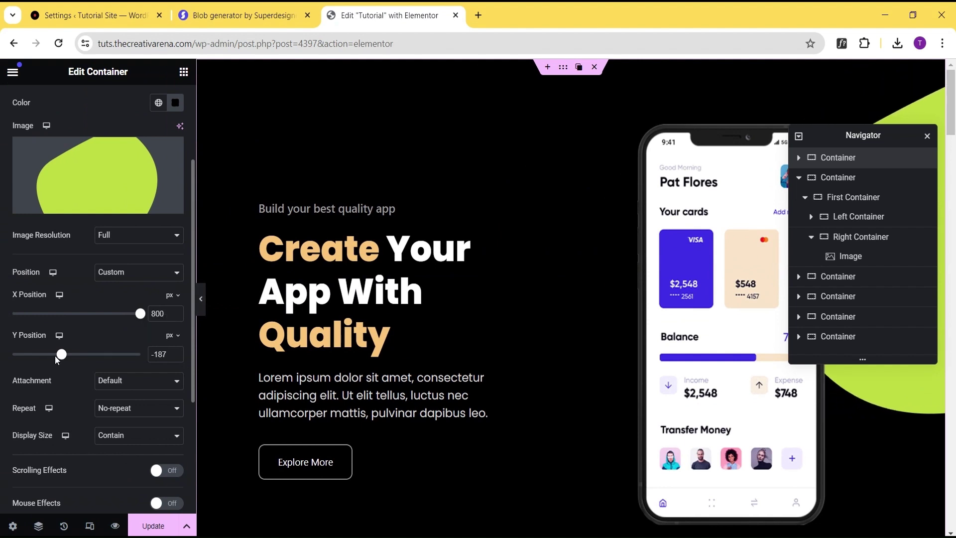
{"action": "left_click", "coordinate": [201, 299]}
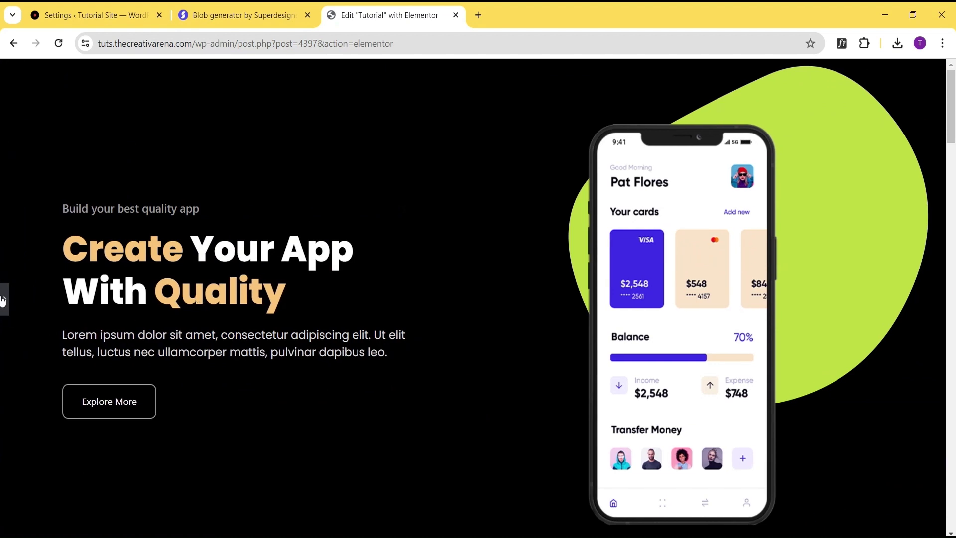
{"action": "left_click", "coordinate": [3, 300]}
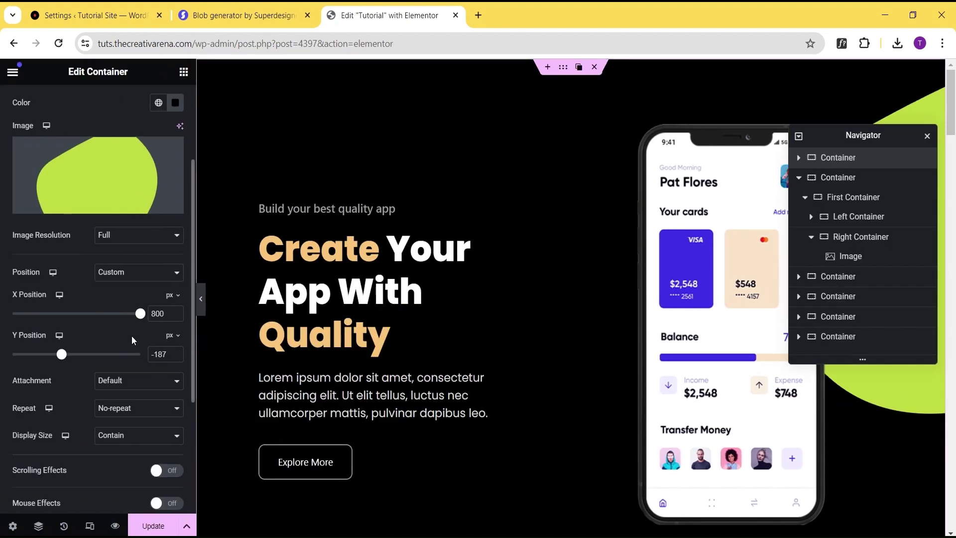
{"action": "scroll", "coordinate": [137, 336], "scroll_direction": "down", "scroll_amount": 3}
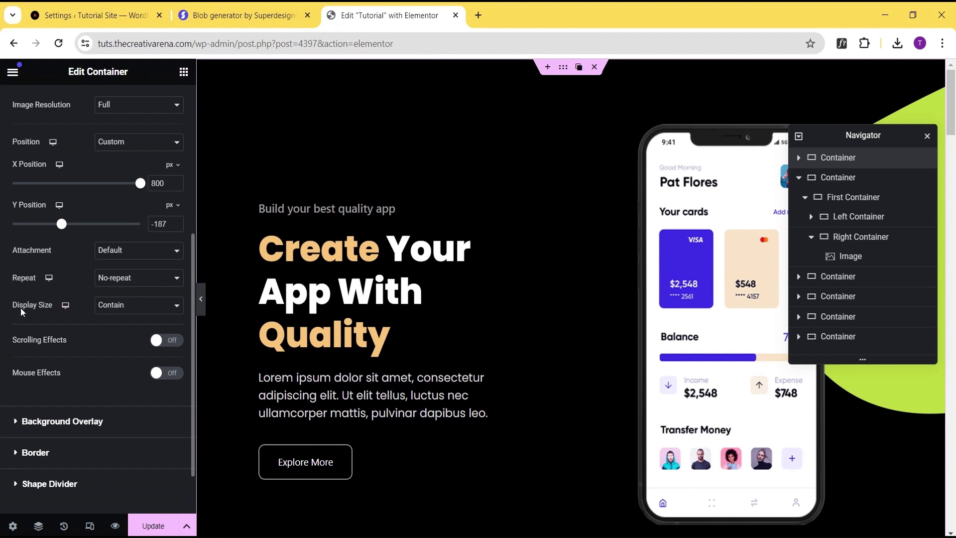
Set the lime blob background's Display Size to Cover and preview the page.
{"action": "left_click", "coordinate": [116, 312]}
{"action": "left_click", "coordinate": [120, 340]}
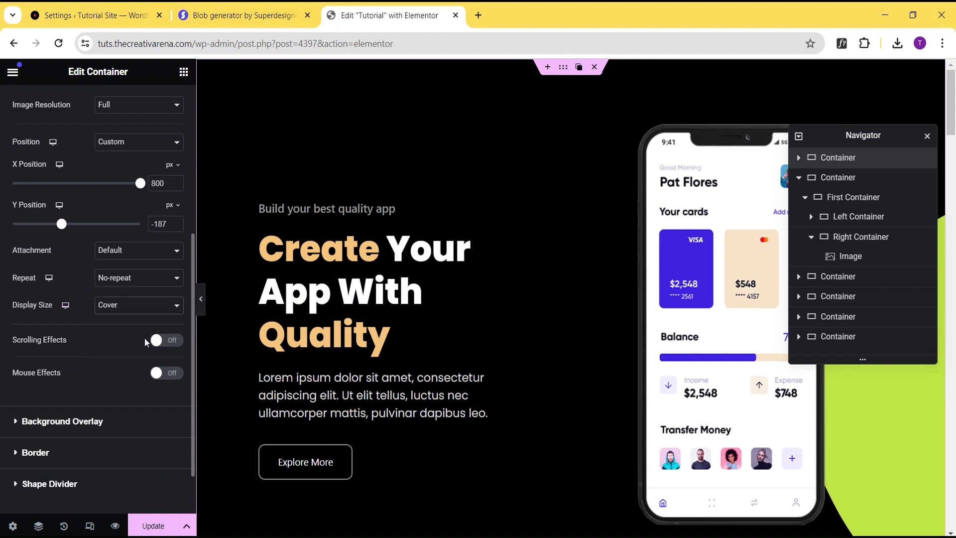
{"action": "left_click", "coordinate": [203, 305]}
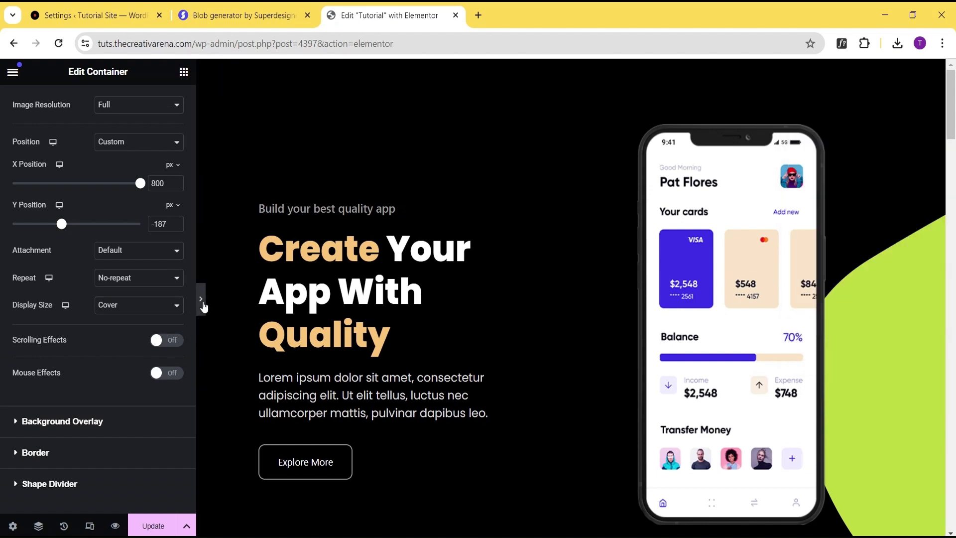
{"action": "scroll", "coordinate": [463, 305], "scroll_direction": "down", "scroll_amount": 4}
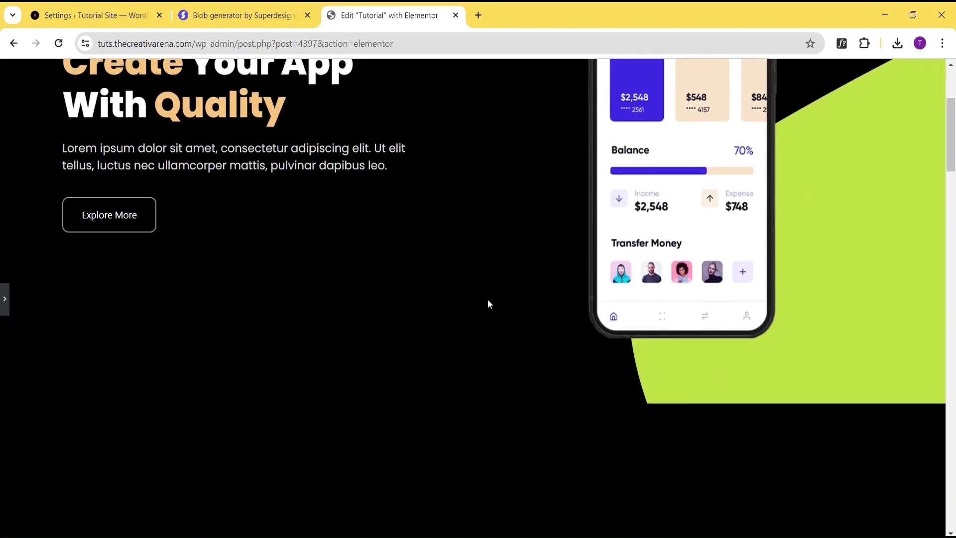
{"action": "scroll", "coordinate": [488, 303], "scroll_direction": "up", "scroll_amount": 4}
{"action": "left_click", "coordinate": [5, 299]}
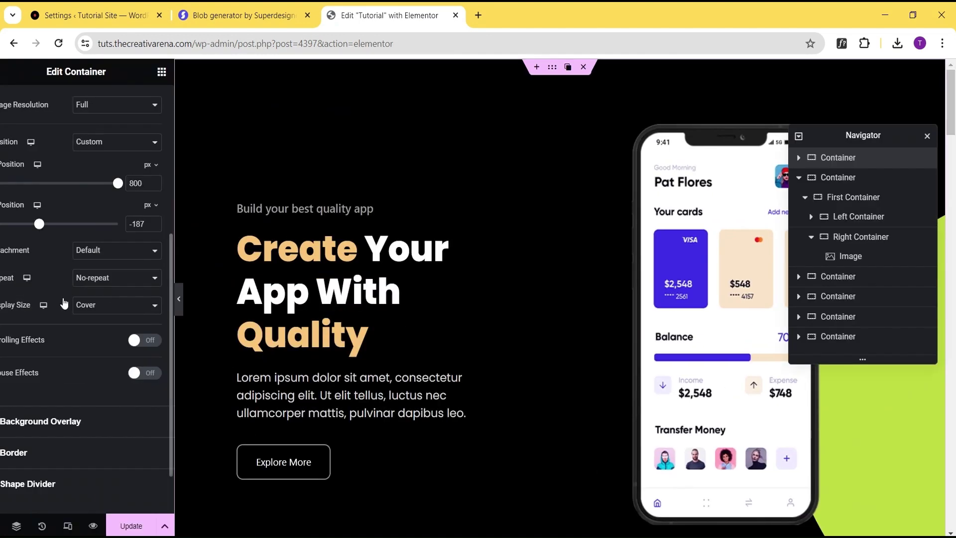
Position the blob background at Y -444 px and X 402 px, then check placement.
{"action": "left_click_drag", "start_coordinate": [74, 229], "coordinate": [42, 228]}
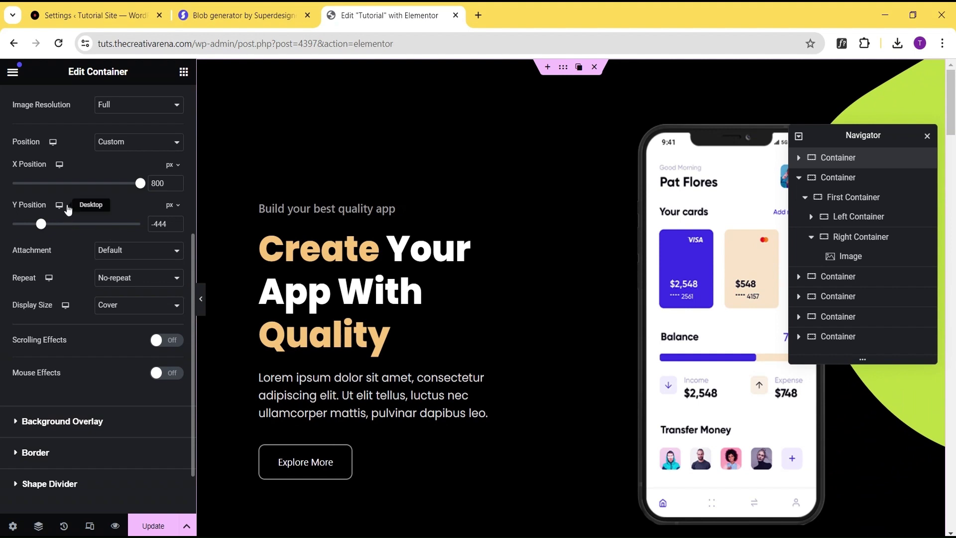
{"action": "left_click_drag", "start_coordinate": [139, 184], "coordinate": [109, 183]}
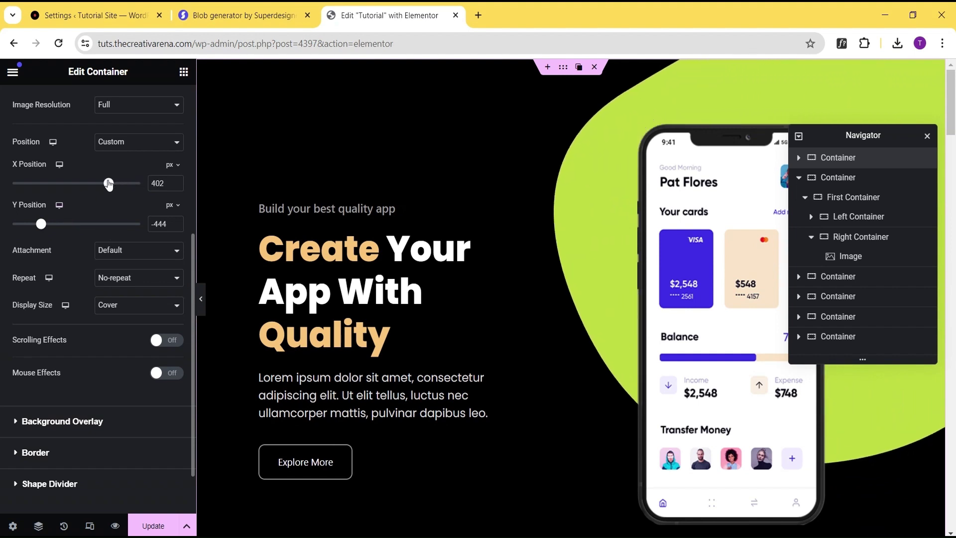
{"action": "left_click", "coordinate": [202, 301]}
{"action": "scroll", "coordinate": [408, 278], "scroll_direction": "down", "scroll_amount": 2}
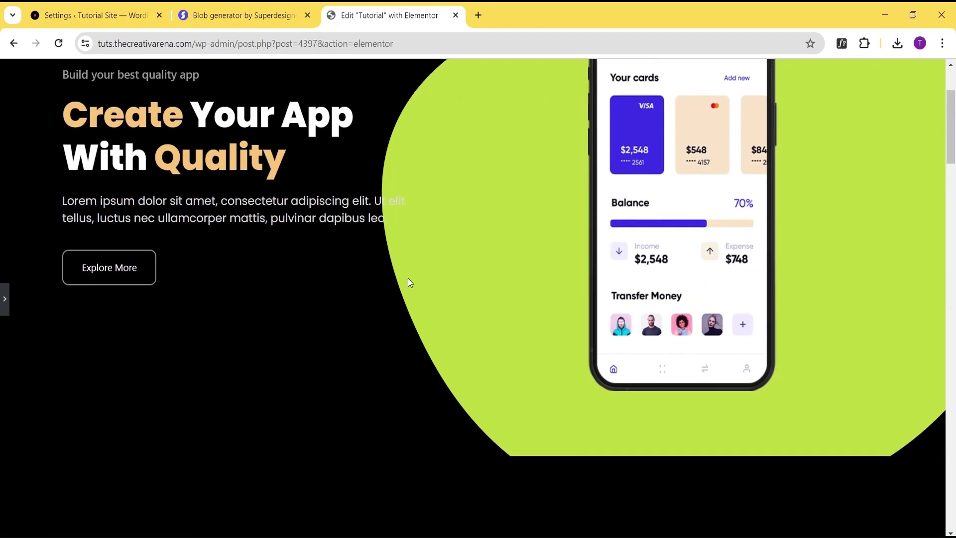
{"action": "scroll", "coordinate": [409, 277], "scroll_direction": "up", "scroll_amount": 2}
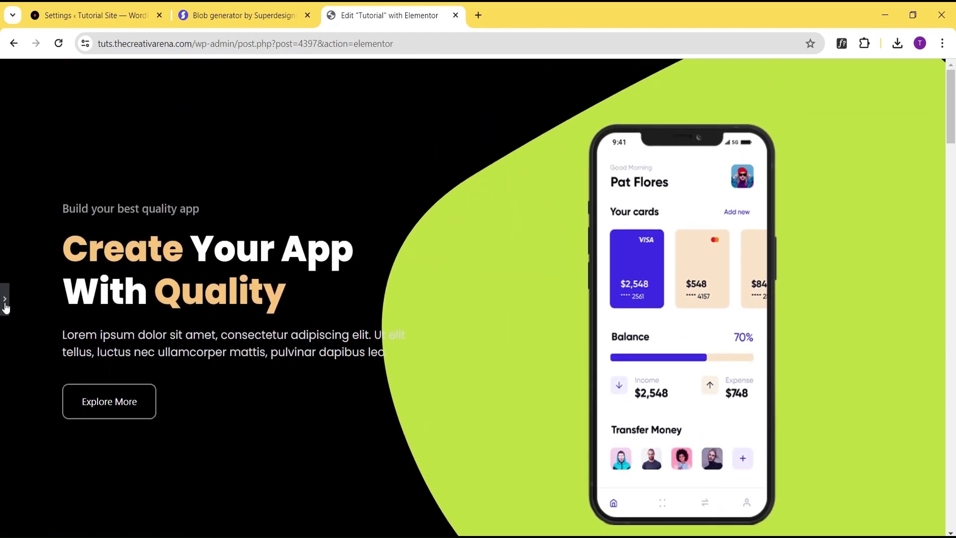
{"action": "left_click", "coordinate": [5, 305]}
Switch the blob background to a Custom size with 88% width and preview it.
{"action": "left_click", "coordinate": [132, 306]}
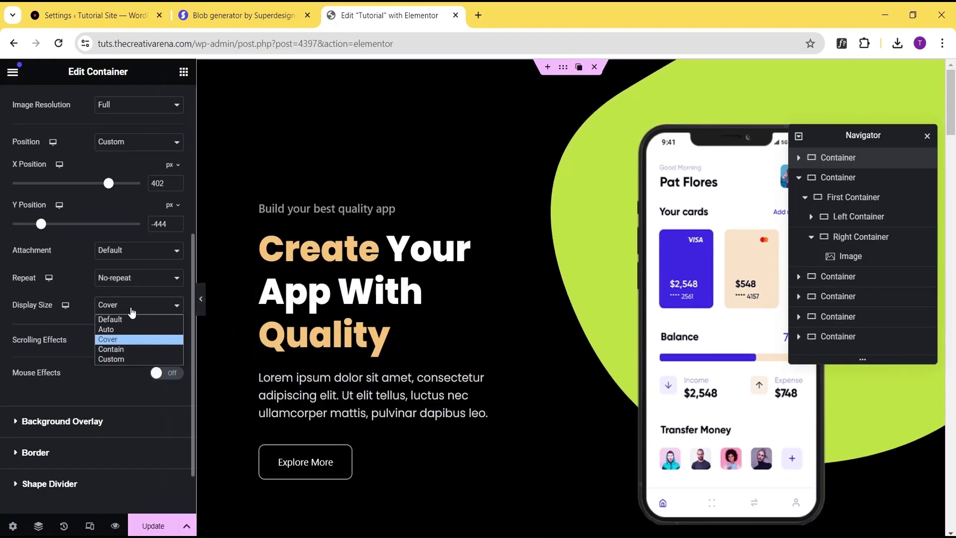
{"action": "left_click", "coordinate": [120, 358]}
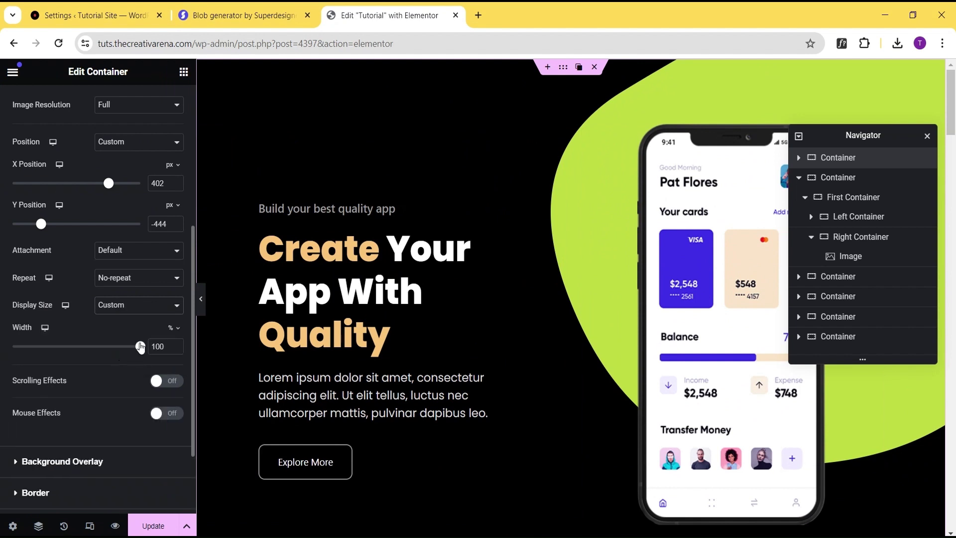
{"action": "left_click_drag", "start_coordinate": [141, 347], "coordinate": [126, 350]}
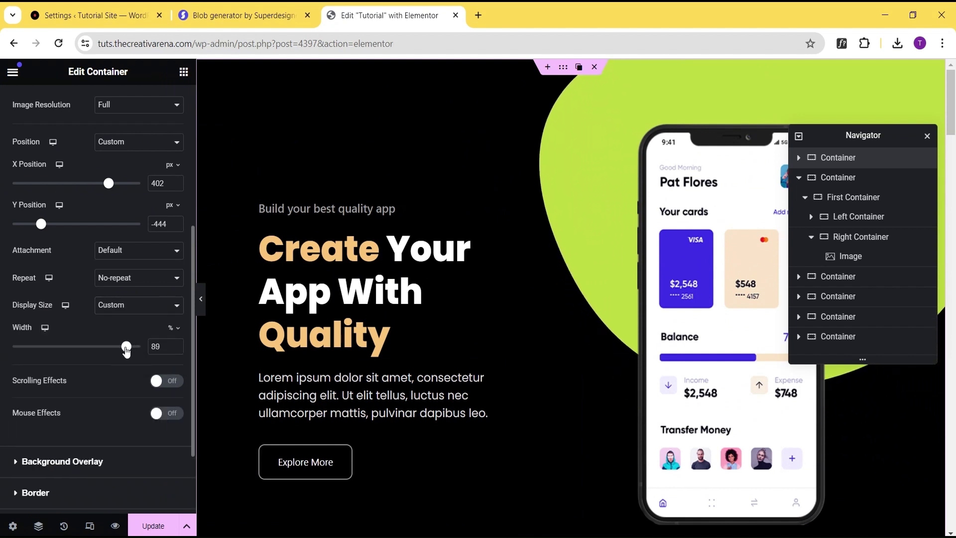
{"action": "left_click", "coordinate": [201, 299]}
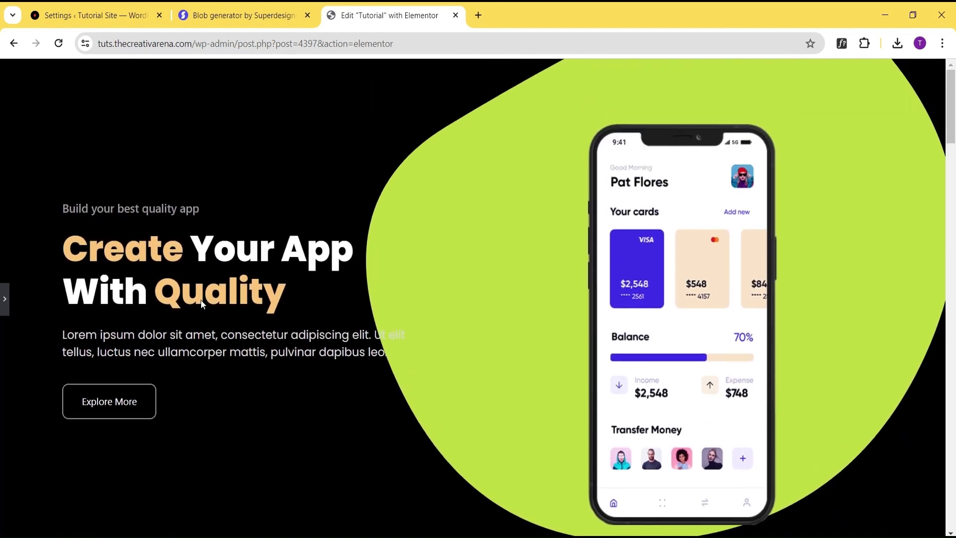
{"action": "left_click", "coordinate": [4, 305]}
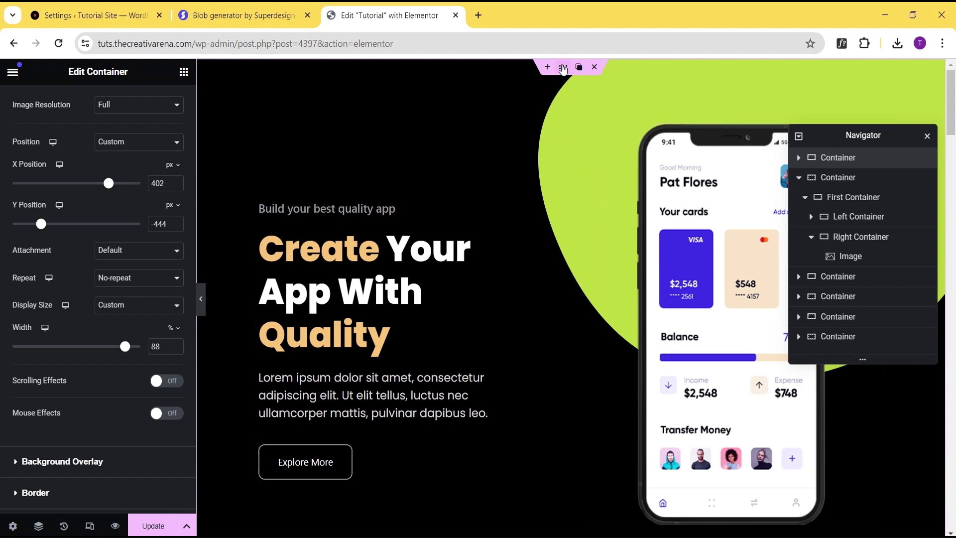
Remove the blob background and replace the phone image with the photo of a woman holding a phone.
{"action": "scroll", "coordinate": [97, 144], "scroll_direction": "up", "scroll_amount": 4}
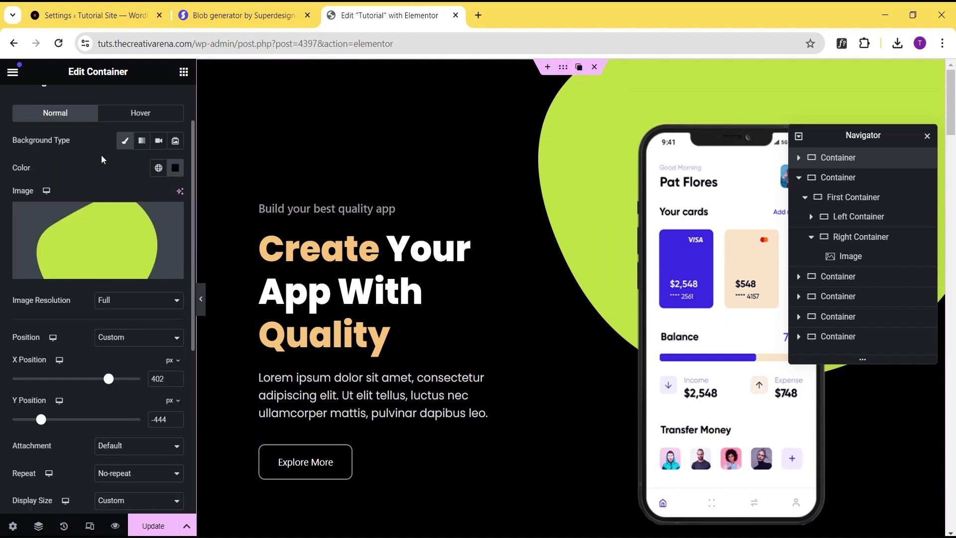
{"action": "left_click", "coordinate": [172, 217]}
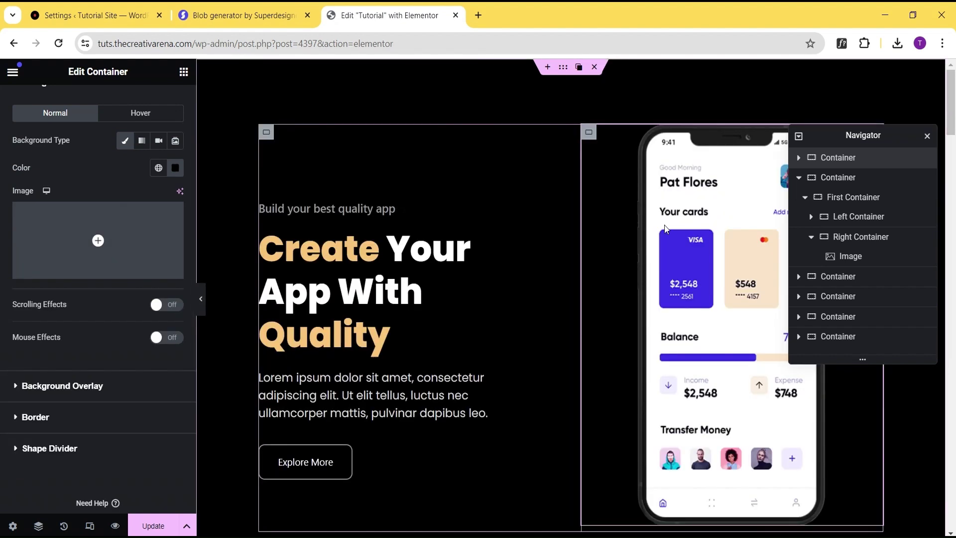
{"action": "left_click", "coordinate": [680, 227]}
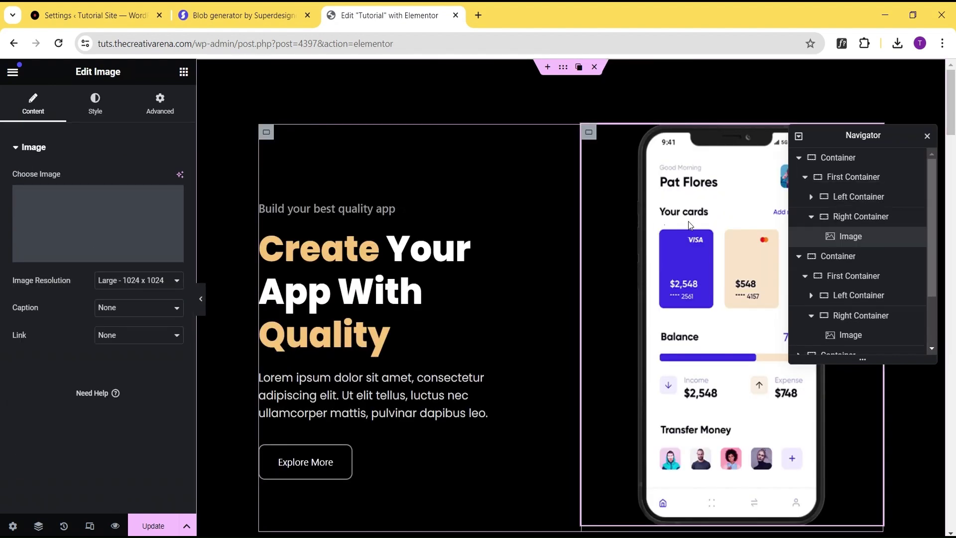
{"action": "left_click", "coordinate": [136, 203]}
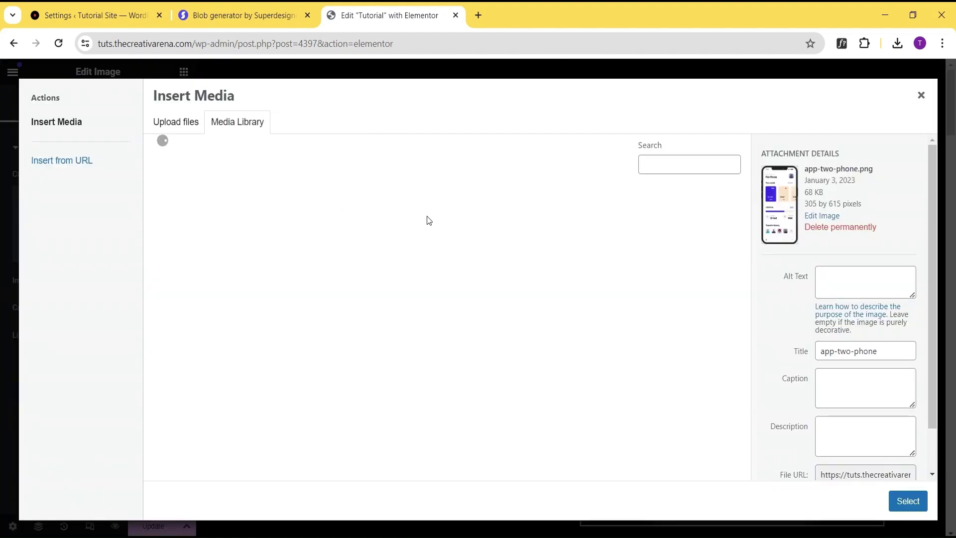
{"action": "scroll", "coordinate": [436, 221], "scroll_direction": "down", "scroll_amount": 15}
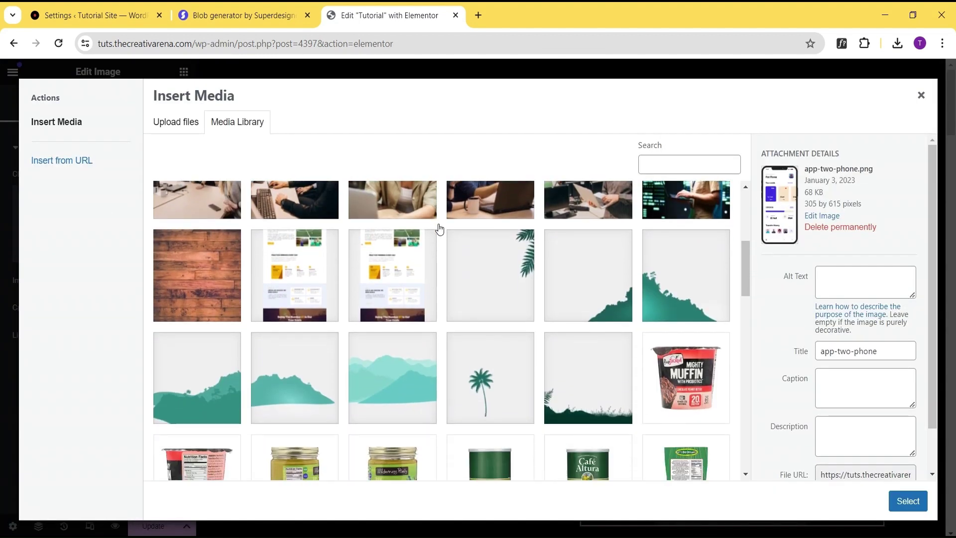
{"action": "scroll", "coordinate": [439, 229], "scroll_direction": "down", "scroll_amount": 7}
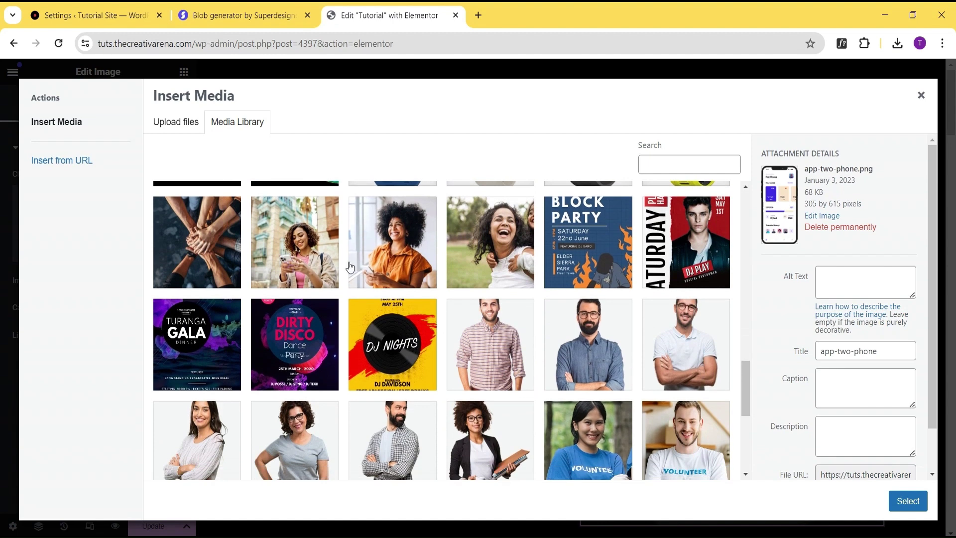
{"action": "left_click", "coordinate": [300, 244]}
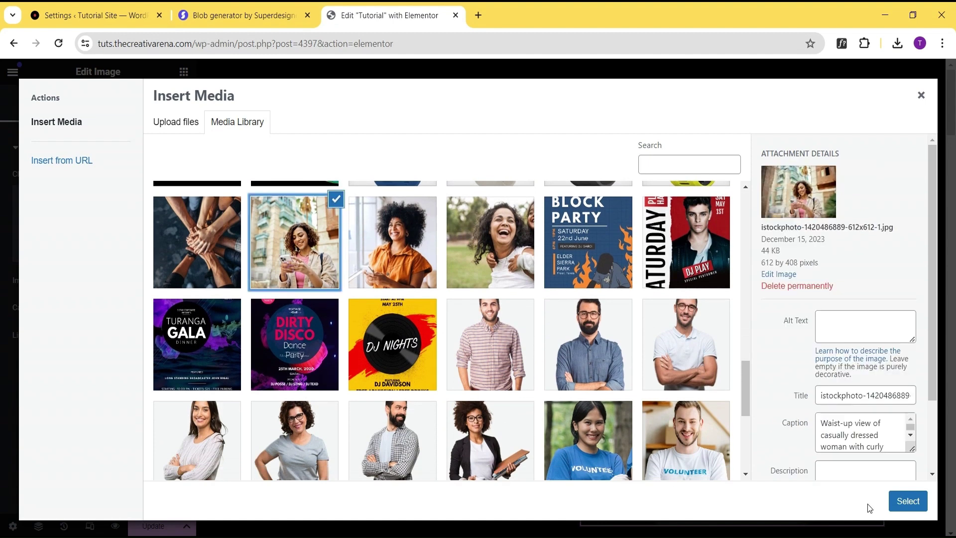
{"action": "left_click", "coordinate": [907, 501]}
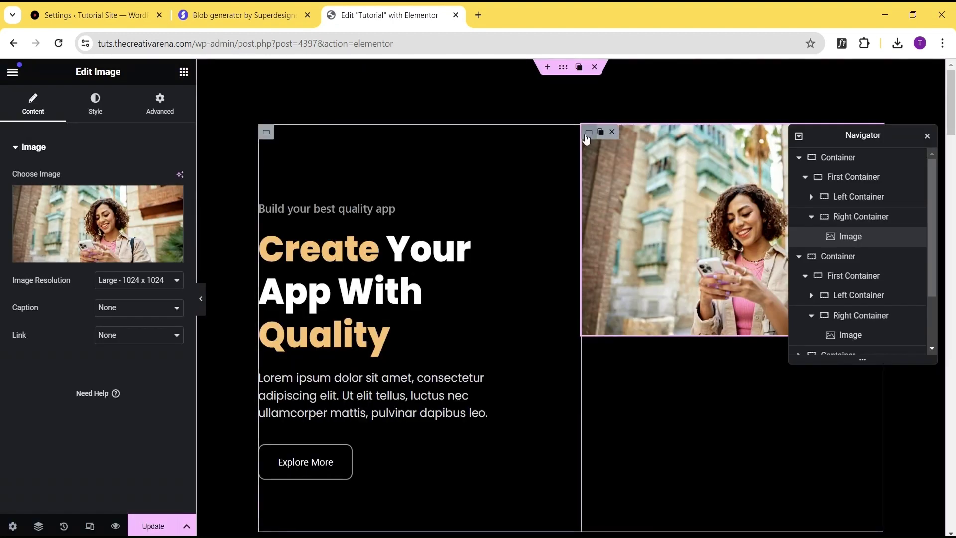
Centre the photo vertically in the right container, then open the photo's Advanced settings.
{"action": "left_click", "coordinate": [605, 132]}
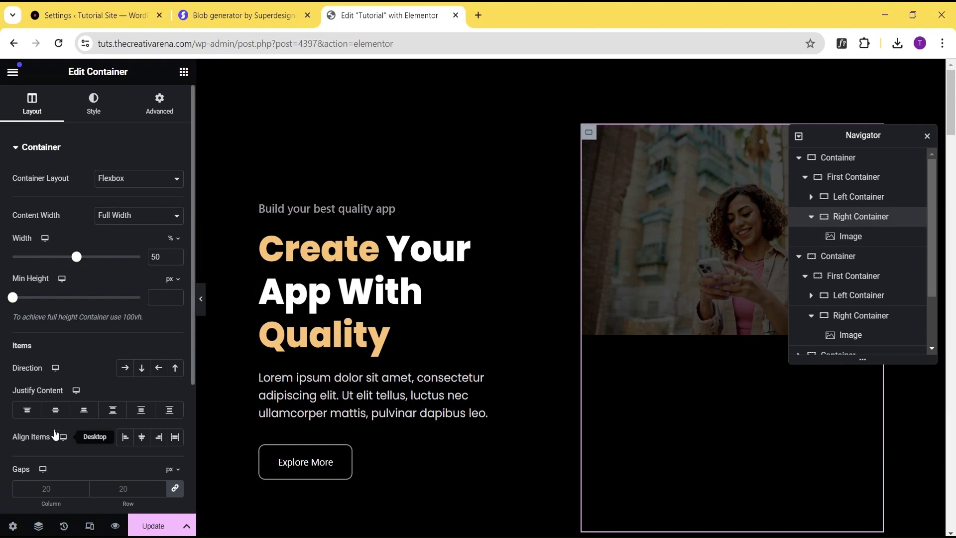
{"action": "left_click", "coordinate": [55, 410]}
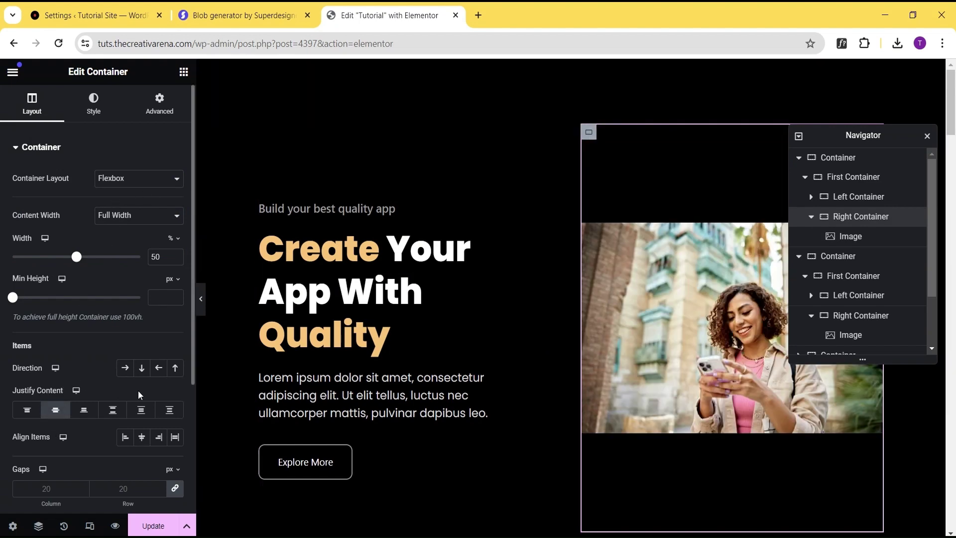
{"action": "left_click", "coordinate": [201, 298]}
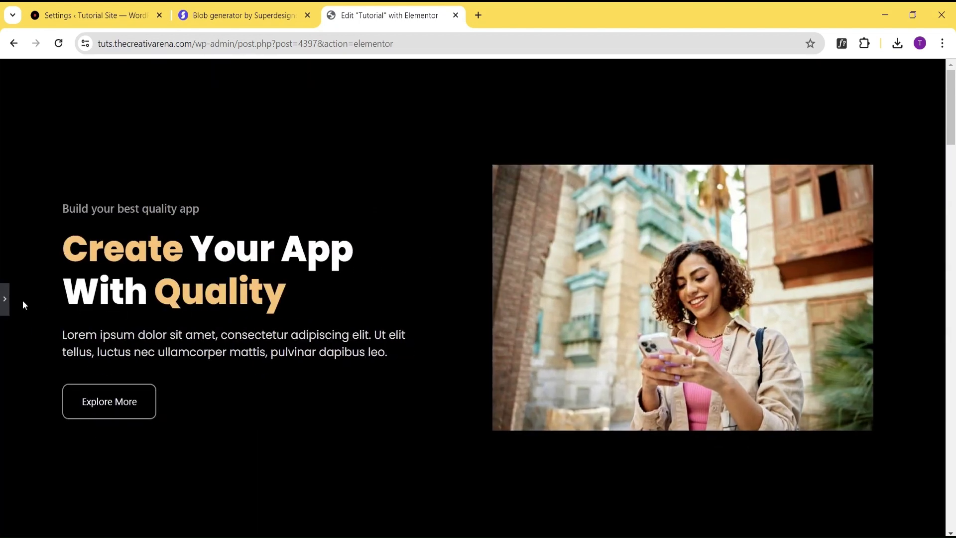
{"action": "left_click", "coordinate": [4, 300]}
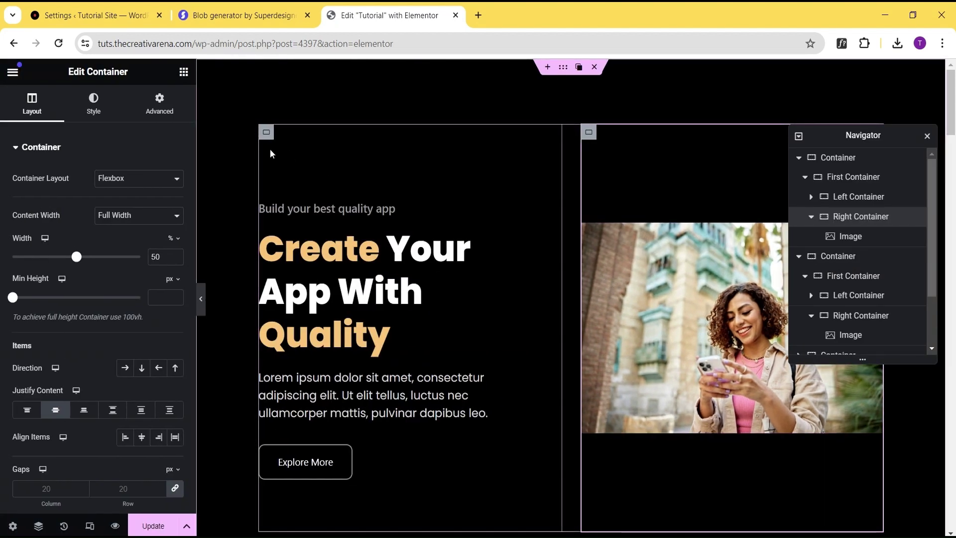
{"action": "left_click", "coordinate": [667, 259]}
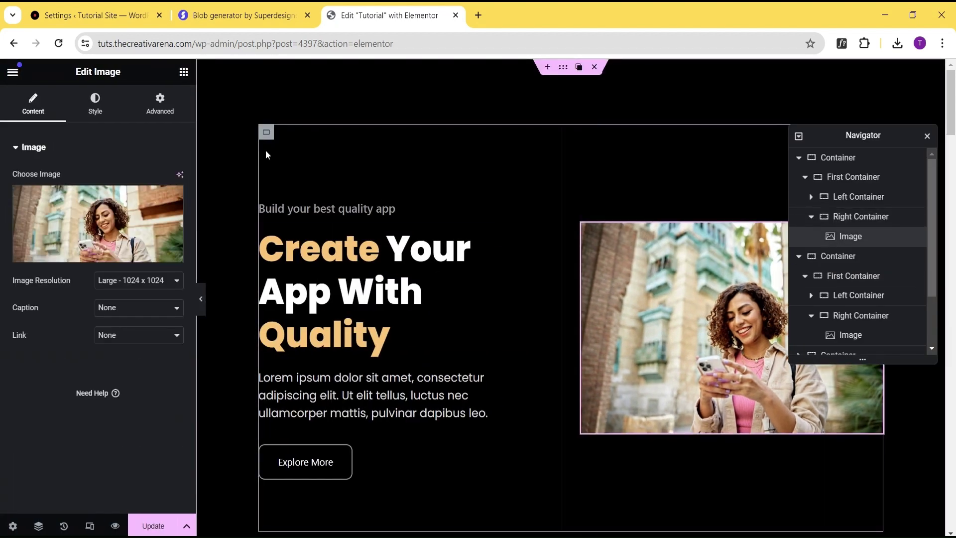
{"action": "left_click", "coordinate": [159, 110]}
Turn on the photo's Mask with the built-in Blob shape and close the Navigator.
{"action": "scroll", "coordinate": [123, 169], "scroll_direction": "down", "scroll_amount": 7}
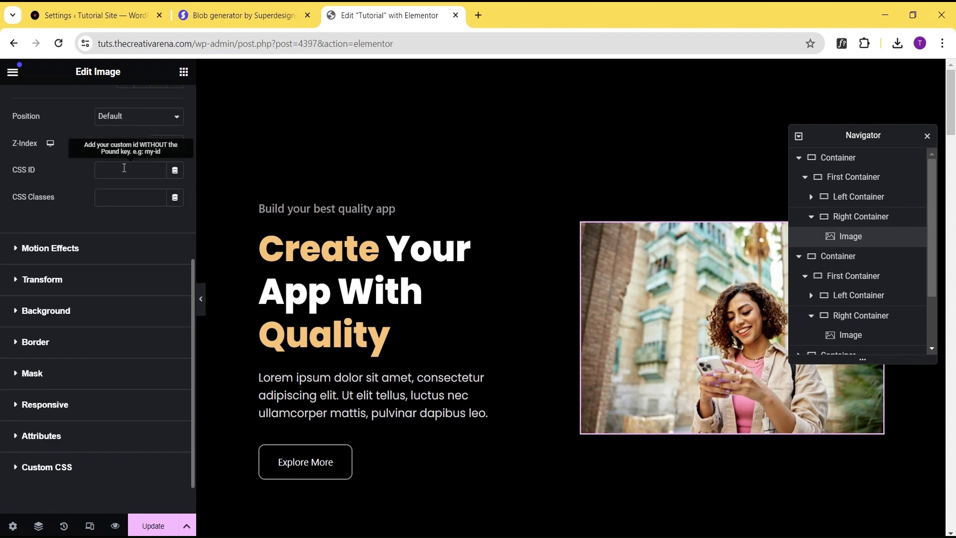
{"action": "left_click", "coordinate": [39, 325]}
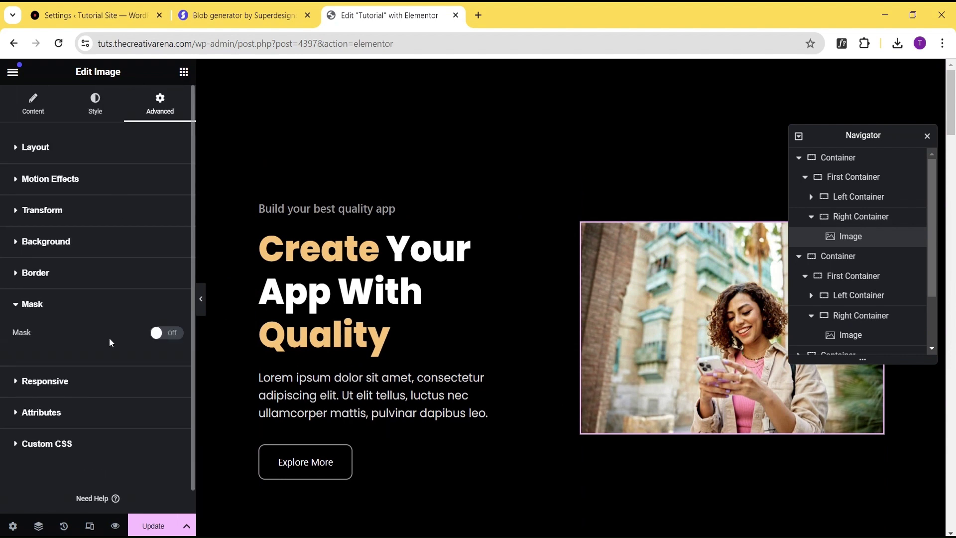
{"action": "left_click", "coordinate": [169, 333]}
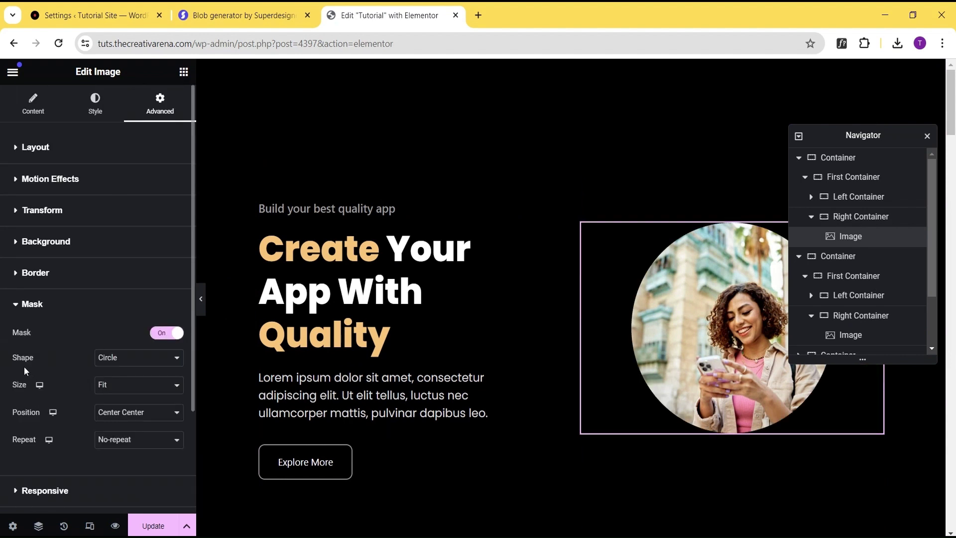
{"action": "left_click", "coordinate": [116, 363]}
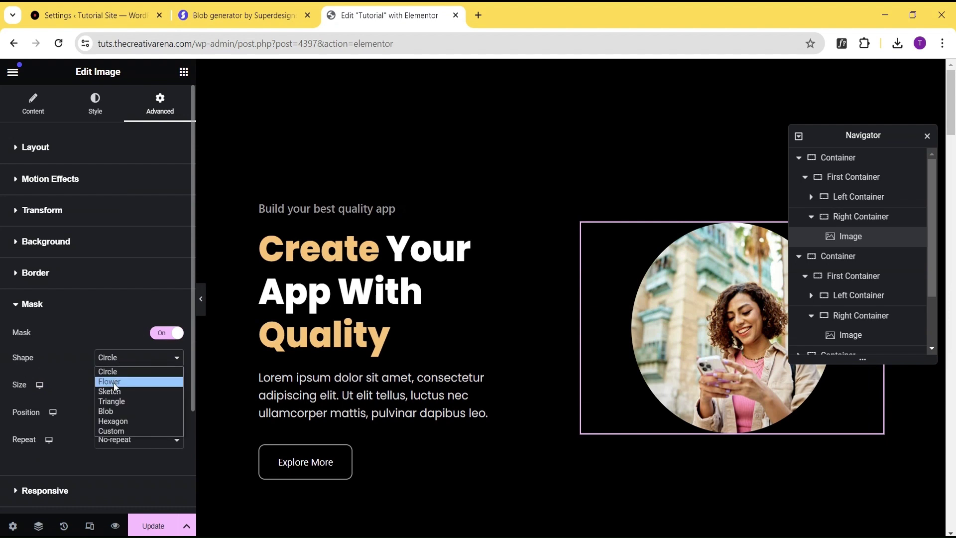
{"action": "left_click", "coordinate": [110, 411]}
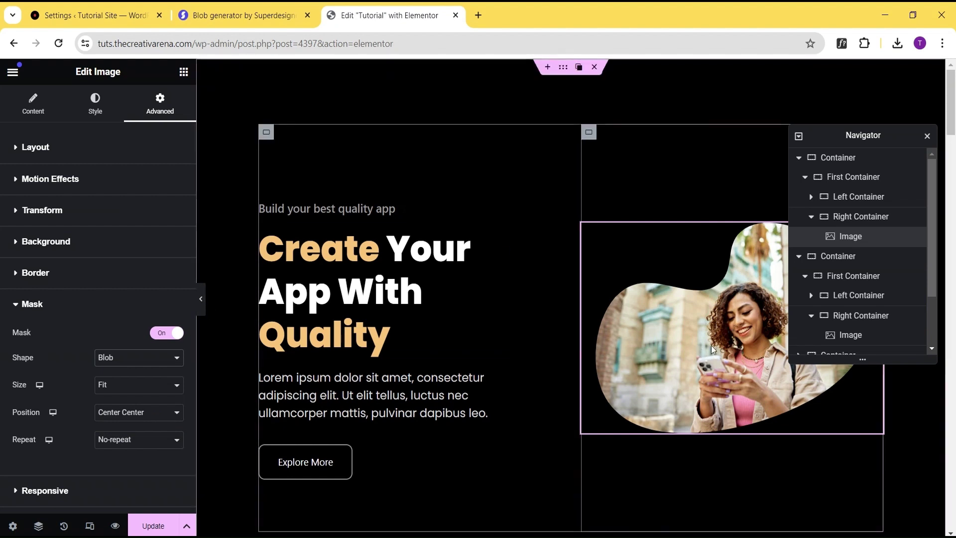
{"action": "left_click", "coordinate": [926, 136]}
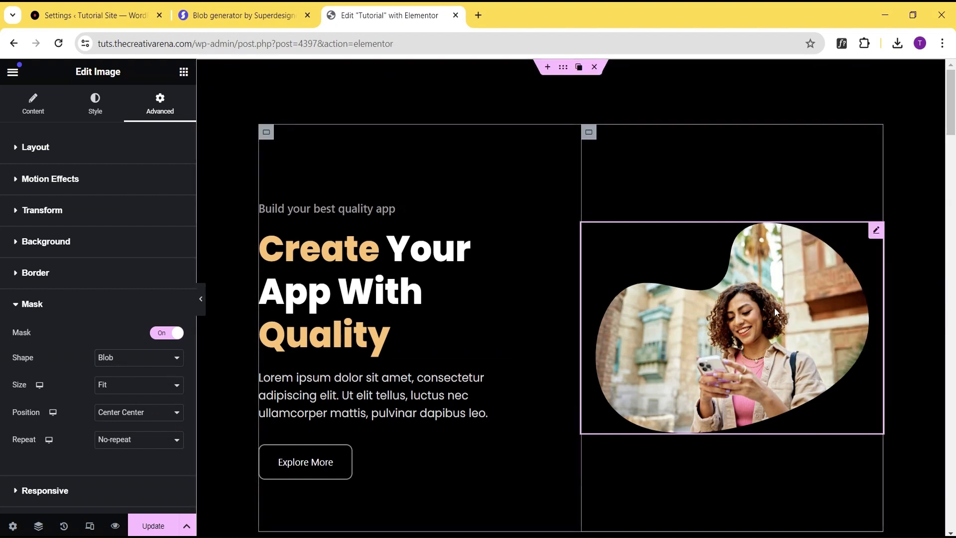
{"action": "left_click", "coordinate": [118, 360]}
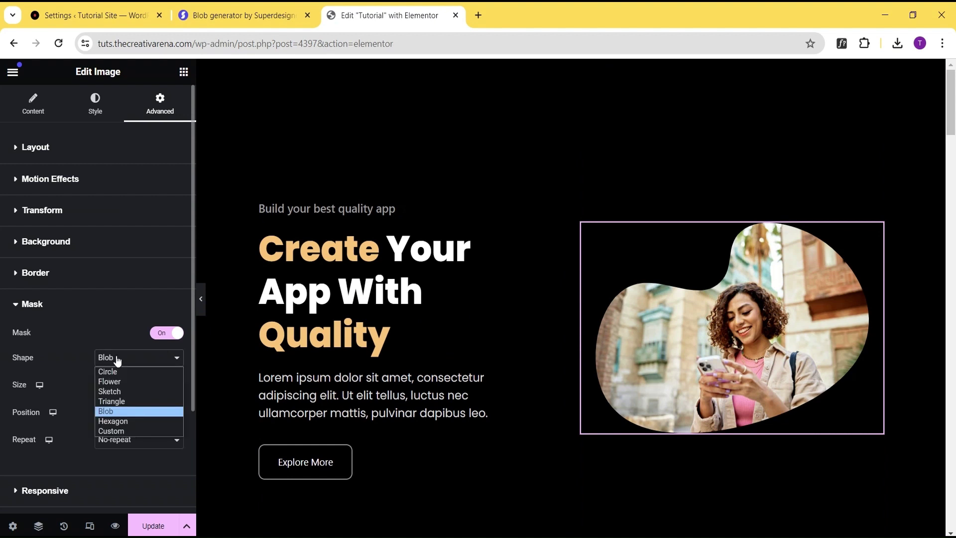
Set the mask Shape to Custom using the lime Regular_blob-6.svg from the Media Library.
{"action": "left_click", "coordinate": [125, 431]}
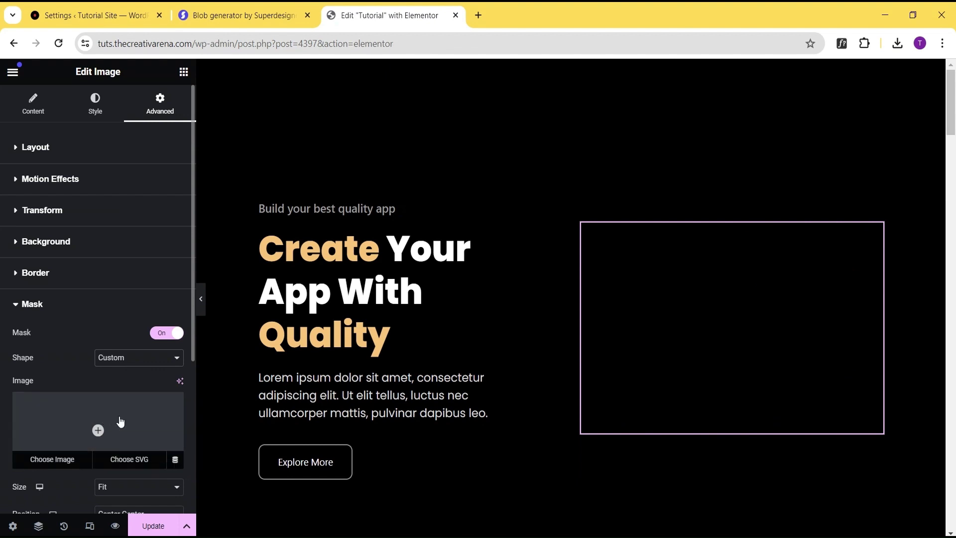
{"action": "left_click", "coordinate": [120, 428]}
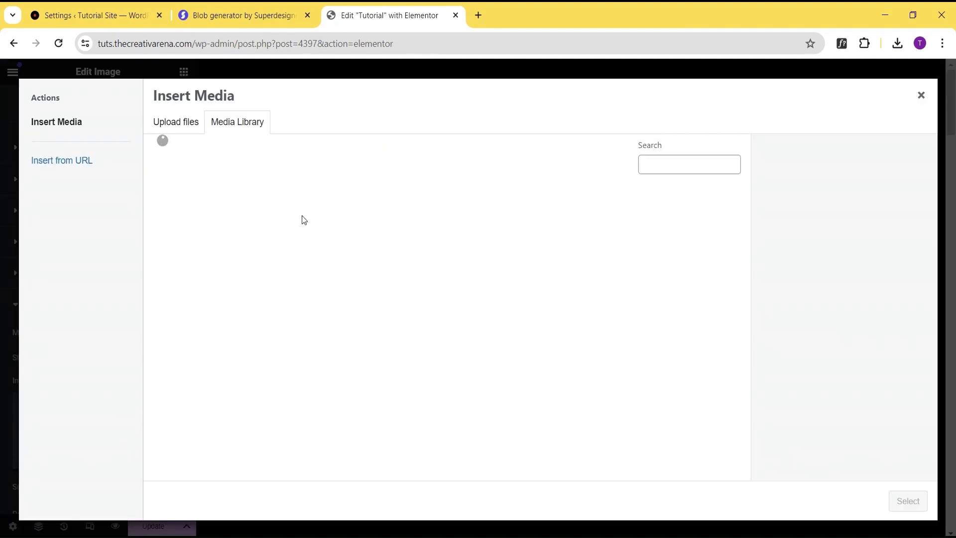
{"action": "left_click", "coordinate": [190, 216]}
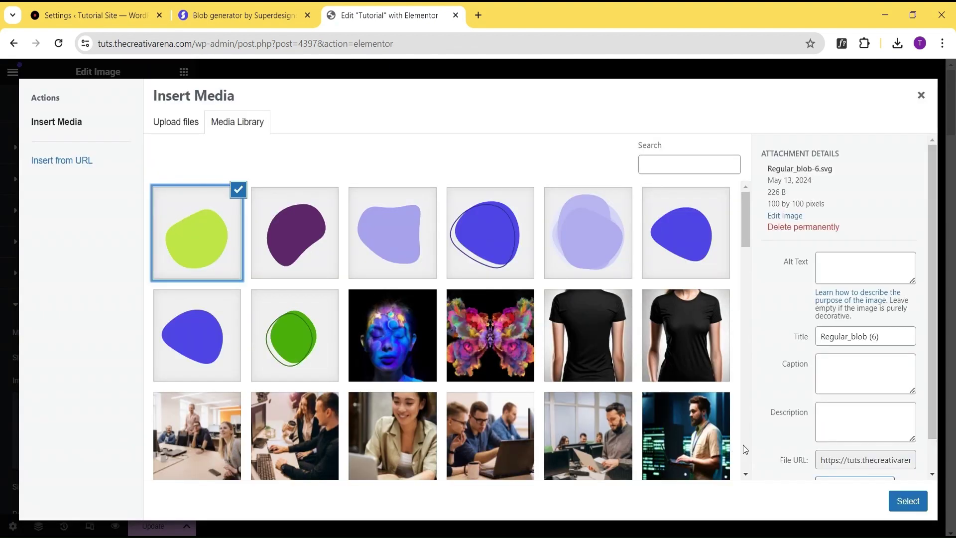
{"action": "left_click", "coordinate": [908, 501]}
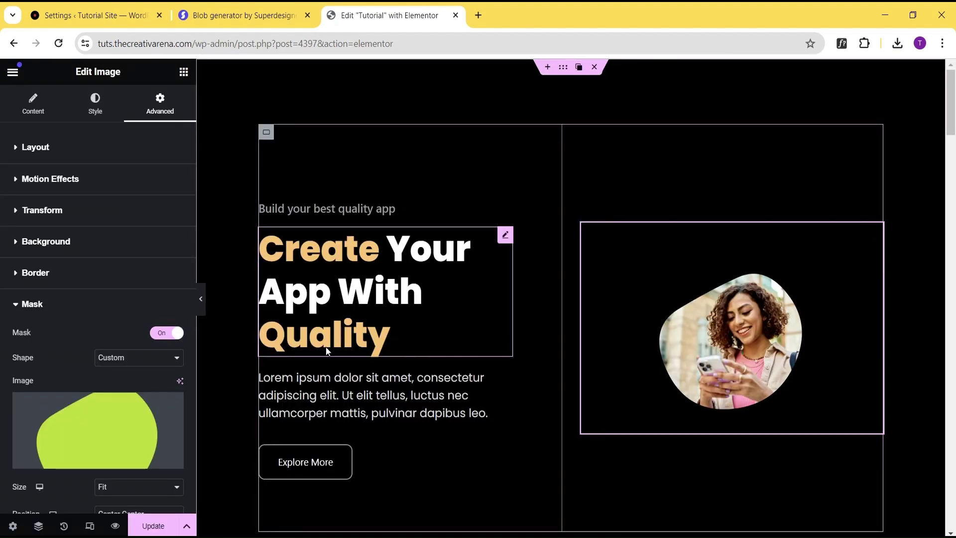
{"action": "scroll", "coordinate": [85, 358], "scroll_direction": "down", "scroll_amount": 3}
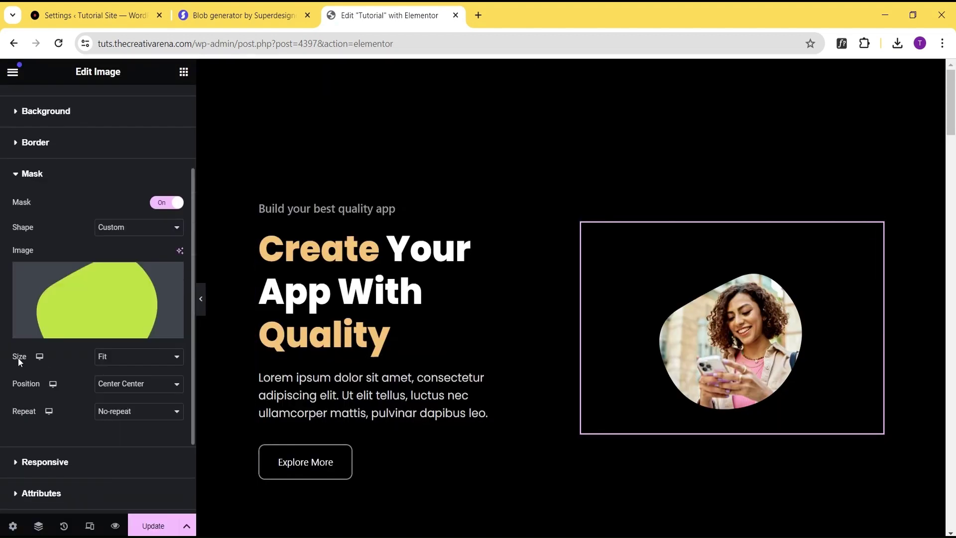
Set mask Size to Fill and try Top Center and Bottom Center, settling on Center Center.
{"action": "left_click", "coordinate": [123, 364]}
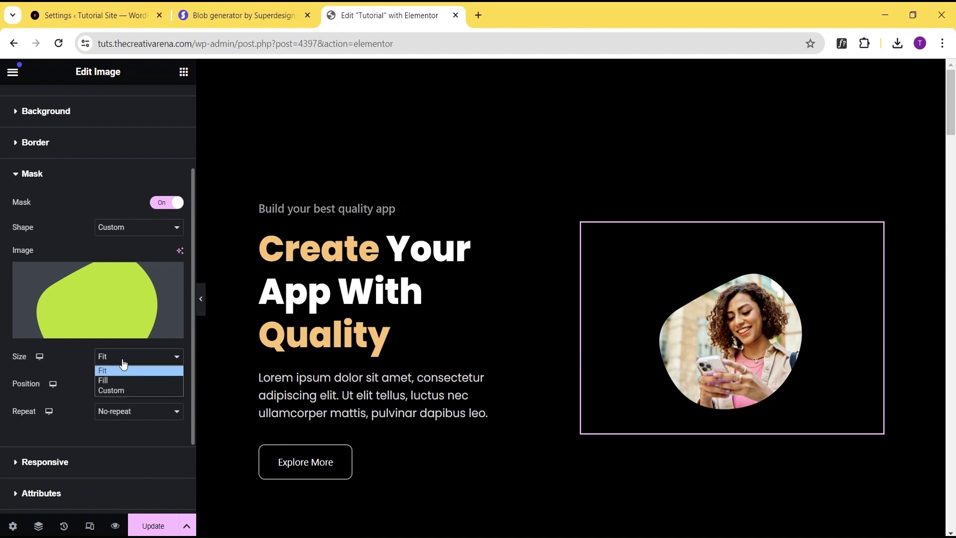
{"action": "left_click", "coordinate": [118, 380]}
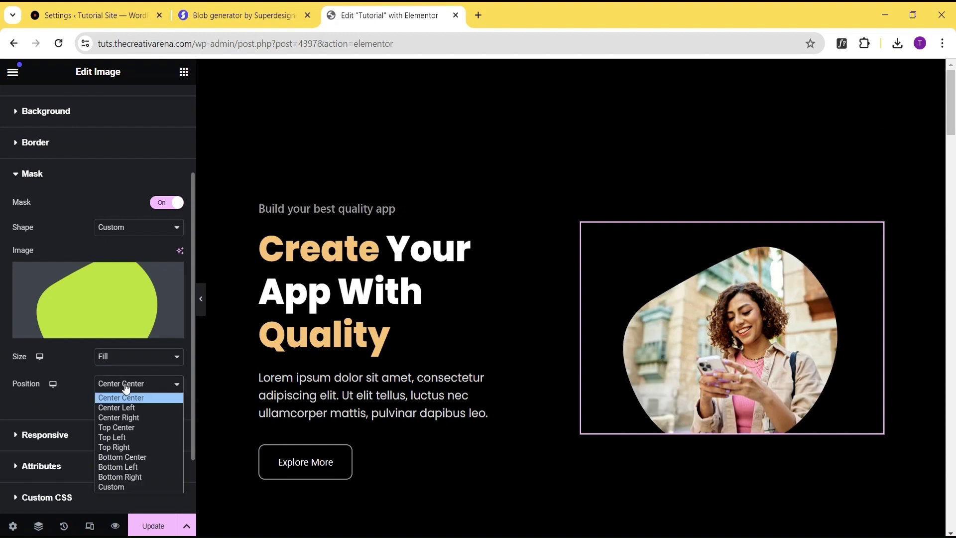
{"action": "left_click", "coordinate": [125, 386]}
{"action": "left_click", "coordinate": [127, 428]}
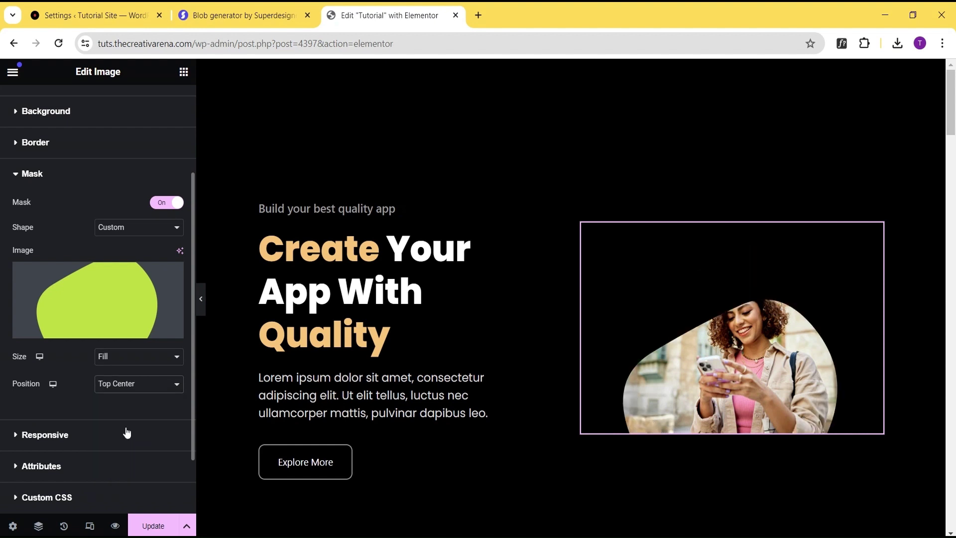
{"action": "left_click", "coordinate": [121, 384]}
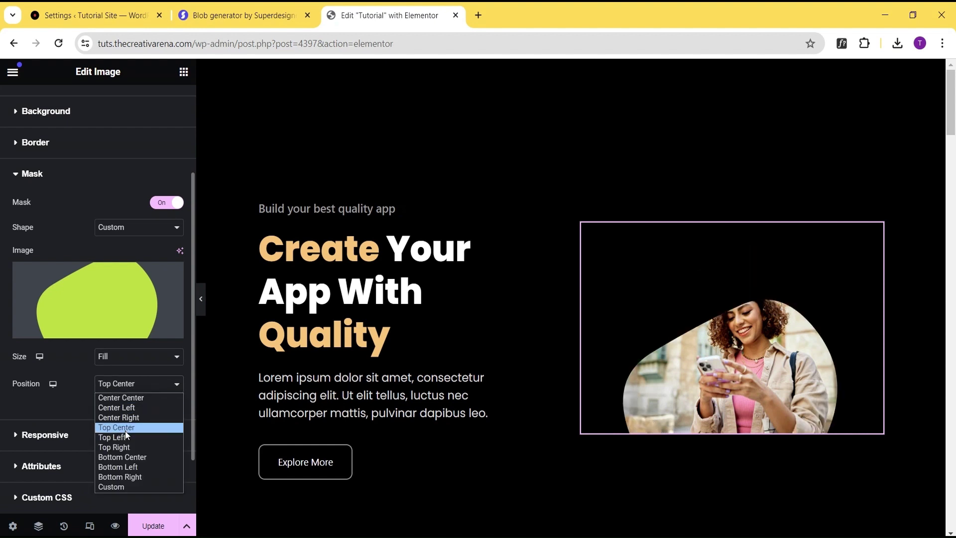
{"action": "left_click", "coordinate": [127, 457]}
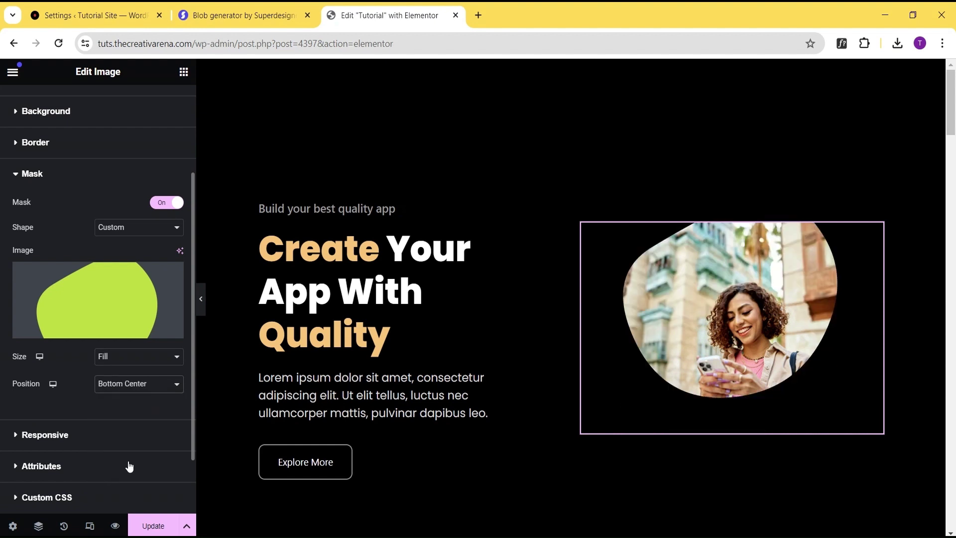
{"action": "left_click", "coordinate": [129, 385]}
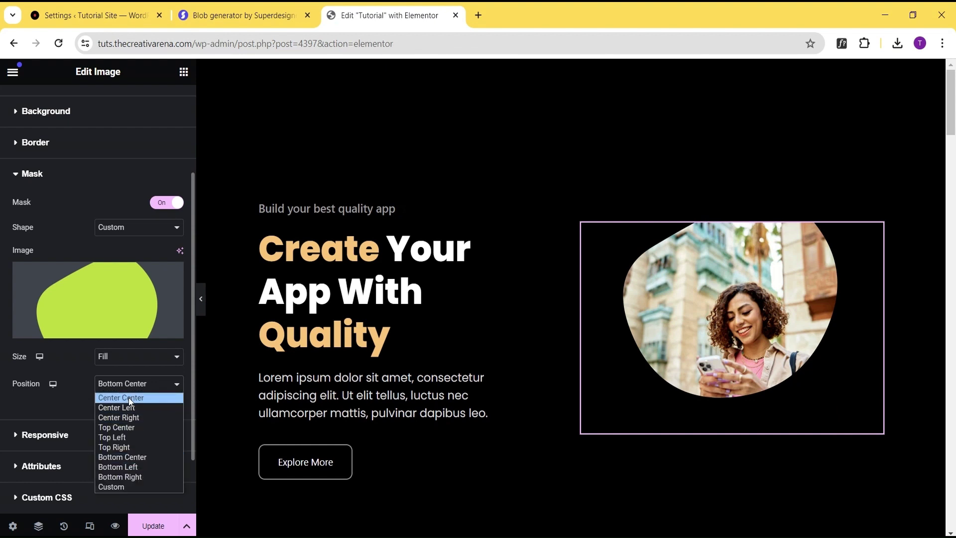
{"action": "left_click", "coordinate": [128, 397]}
{"action": "left_click", "coordinate": [202, 309]}
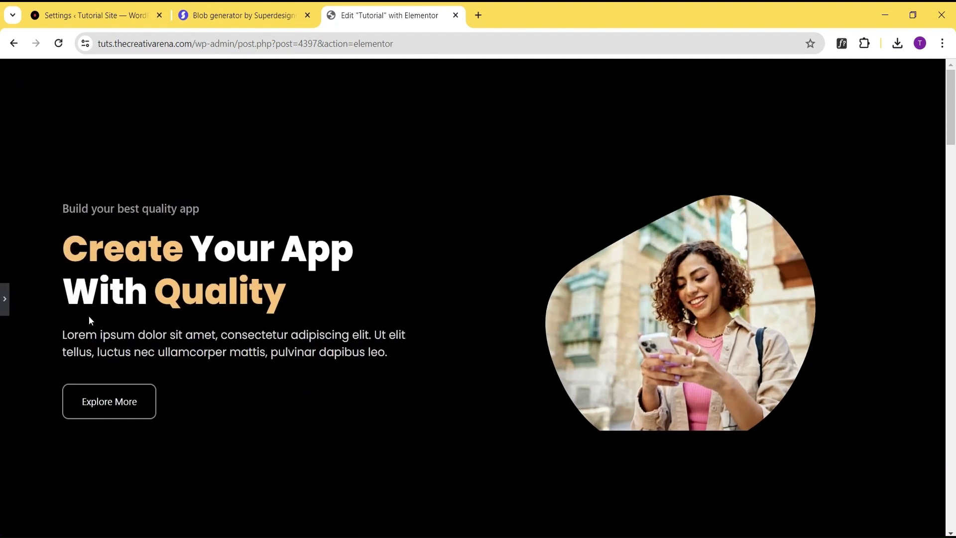
{"action": "left_click", "coordinate": [5, 298]}
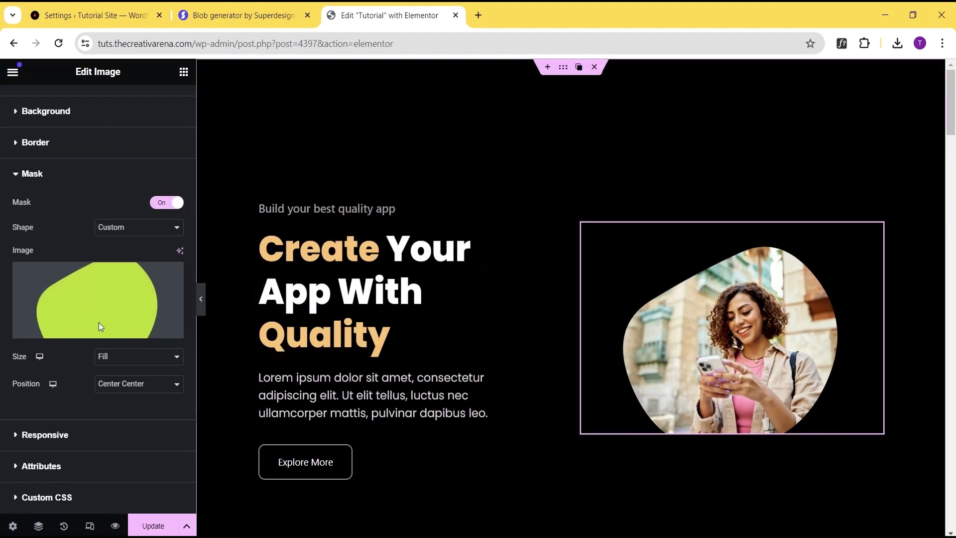
Change the mask Size to Custom with an 83% scale.
{"action": "left_click", "coordinate": [114, 363]}
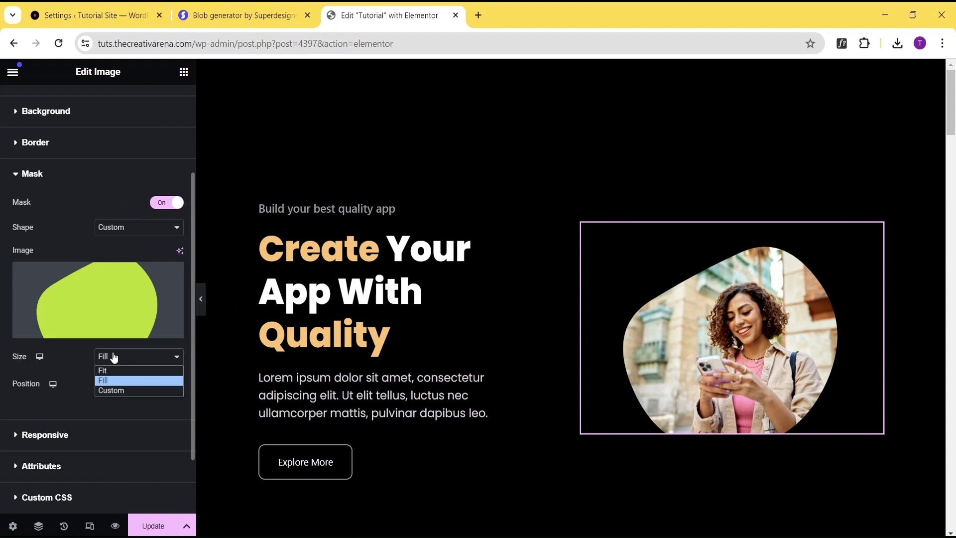
{"action": "left_click", "coordinate": [113, 390]}
{"action": "left_click_drag", "start_coordinate": [77, 400], "coordinate": [67, 401]}
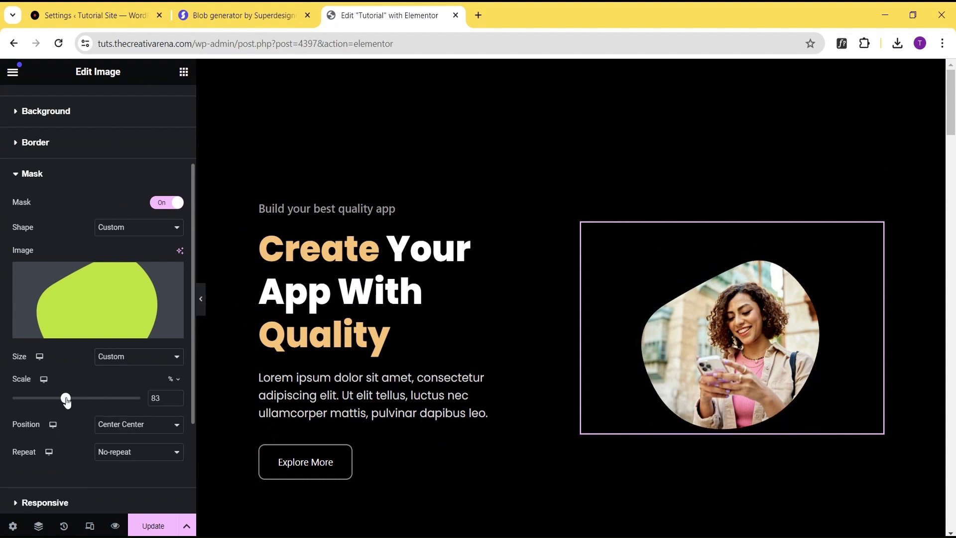